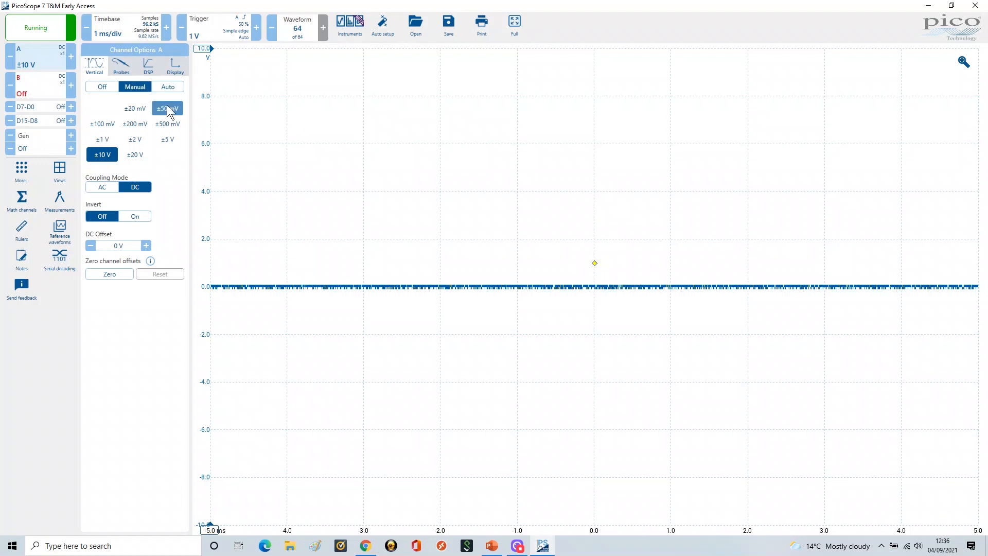
# Set channel A's probe to the Standard x10 voltage probe
pyautogui.click(122, 67)
pyautogui.click(133, 109)
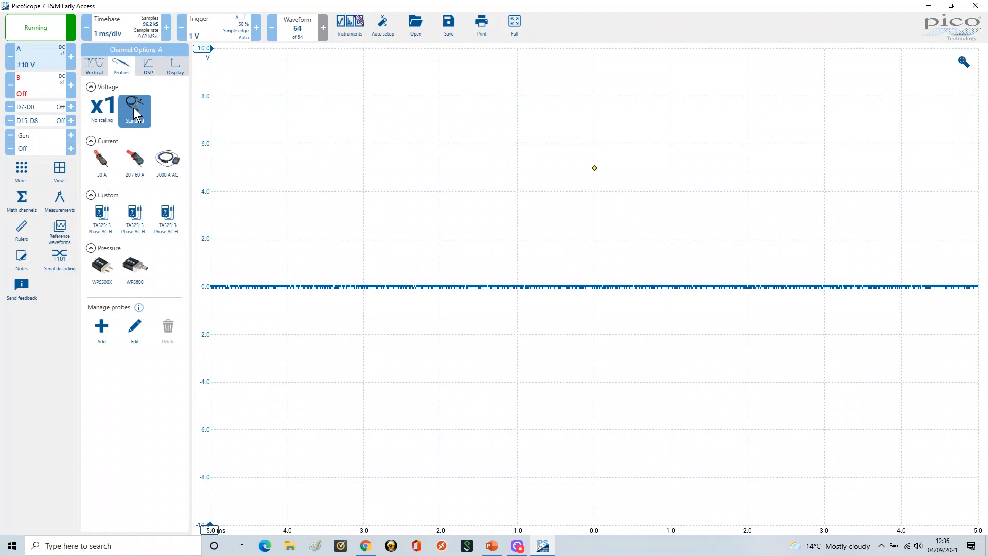
pyautogui.click(135, 139)
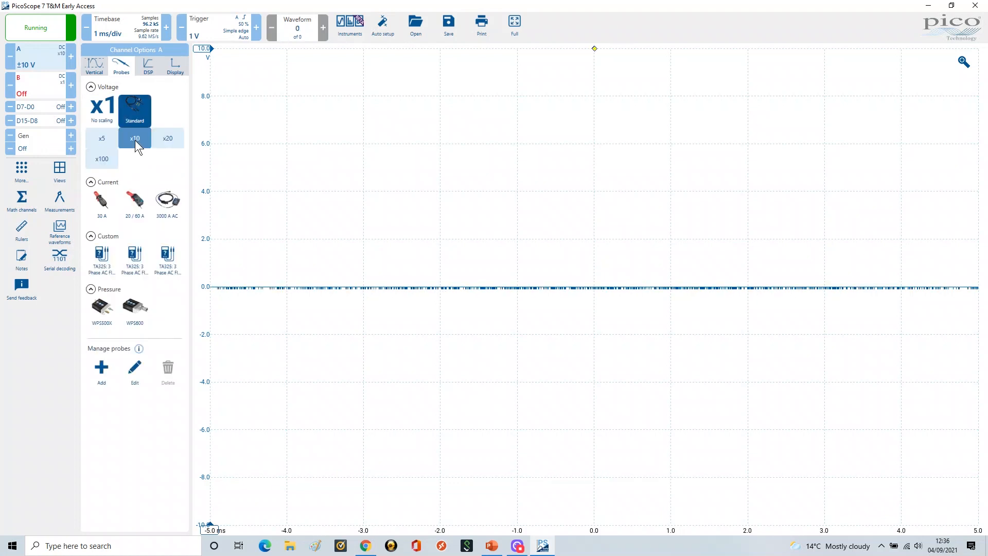
# Select channel B and set its probe to the Standard x10 voltage probe
pyautogui.click(35, 83)
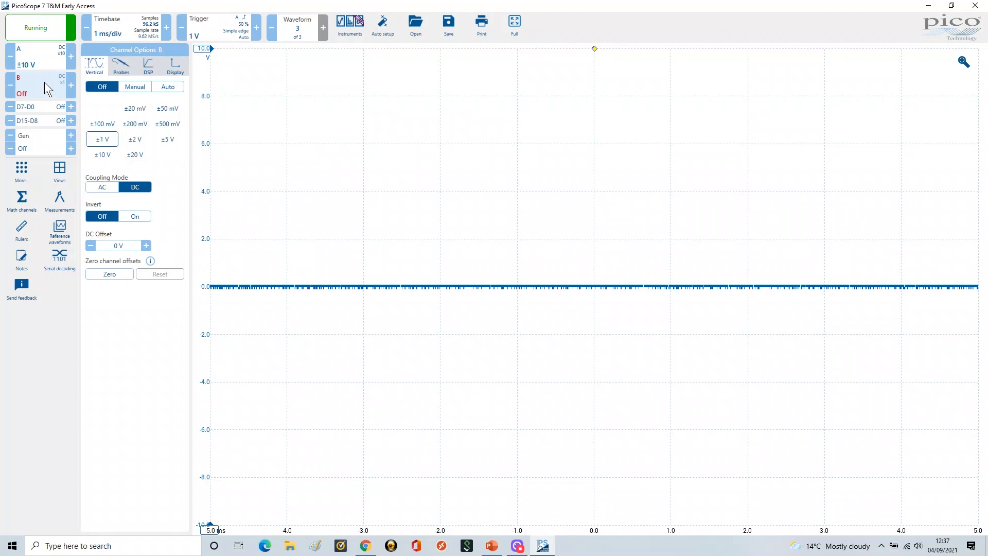
pyautogui.click(123, 67)
pyautogui.click(132, 106)
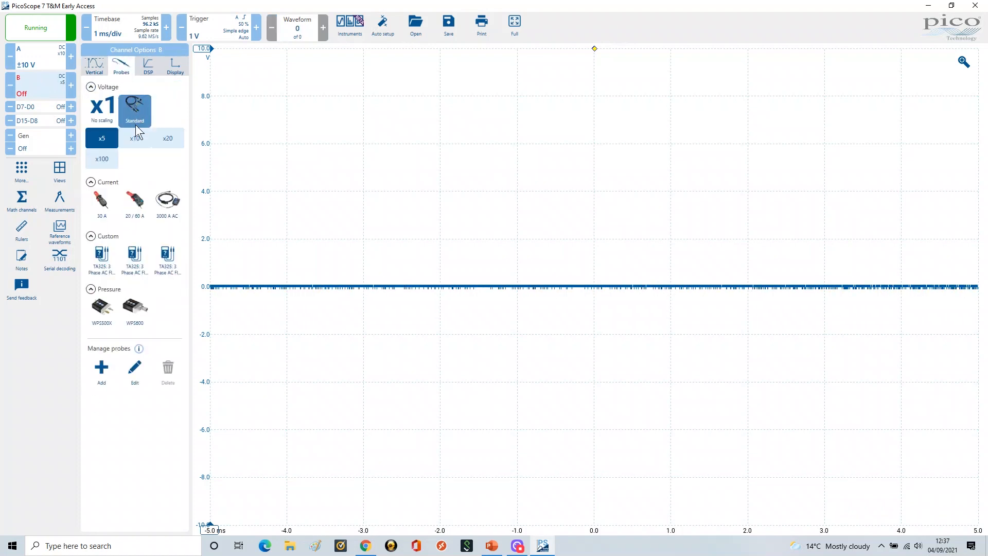
pyautogui.click(135, 138)
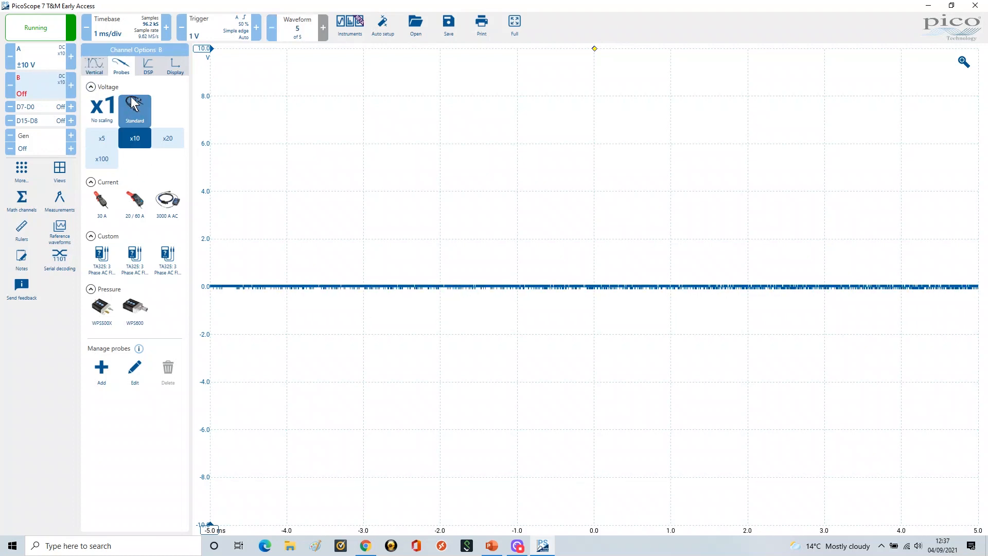
pyautogui.click(32, 56)
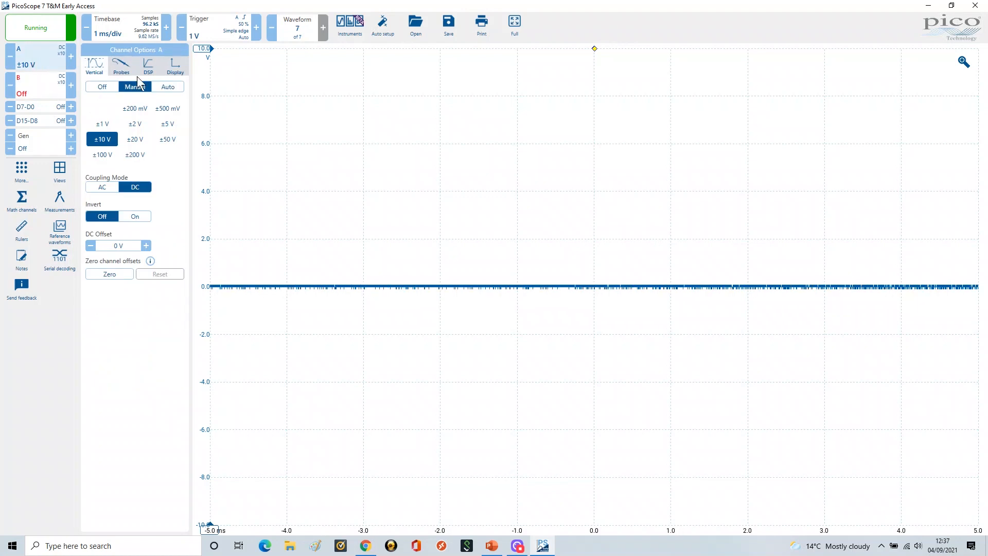
pyautogui.click(494, 547)
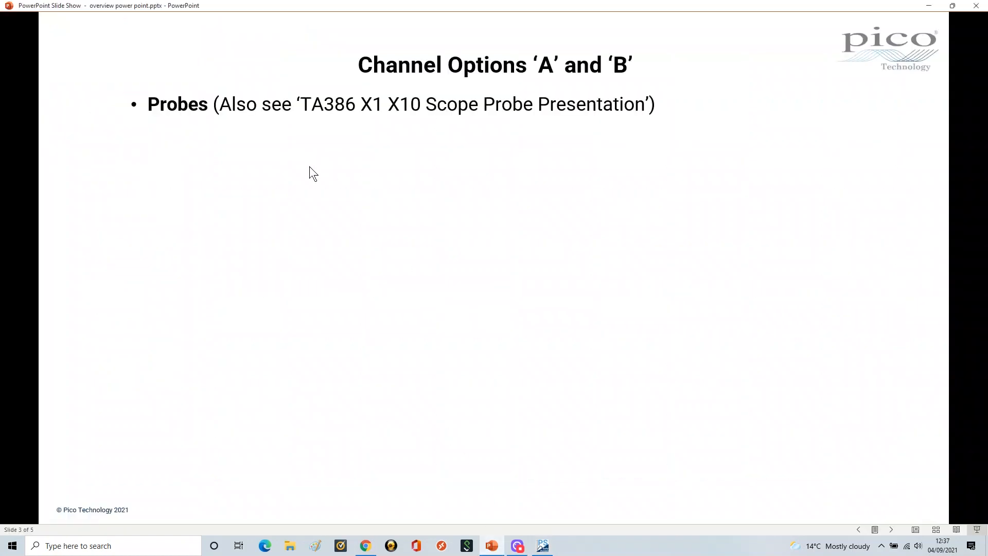
pyautogui.click(390, 212)
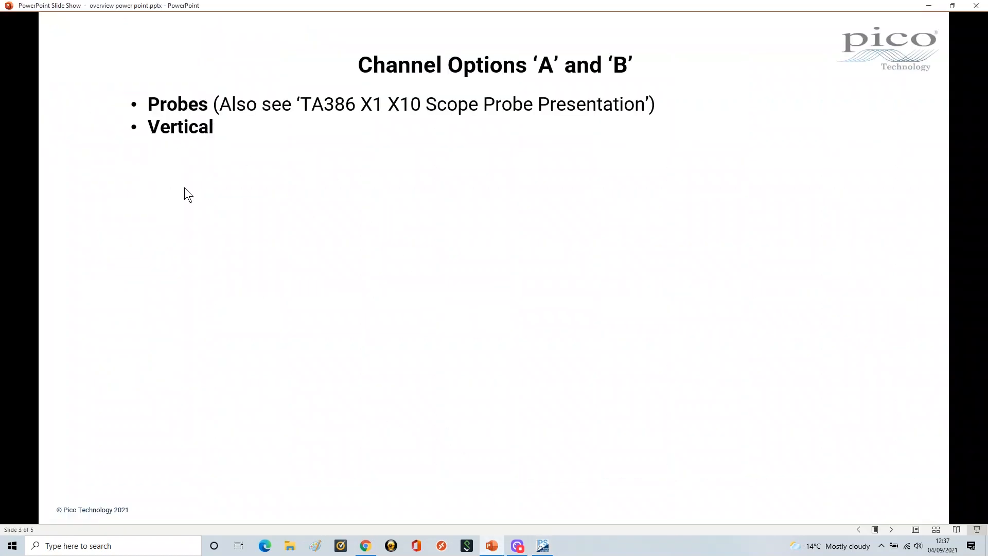
pyautogui.click(289, 162)
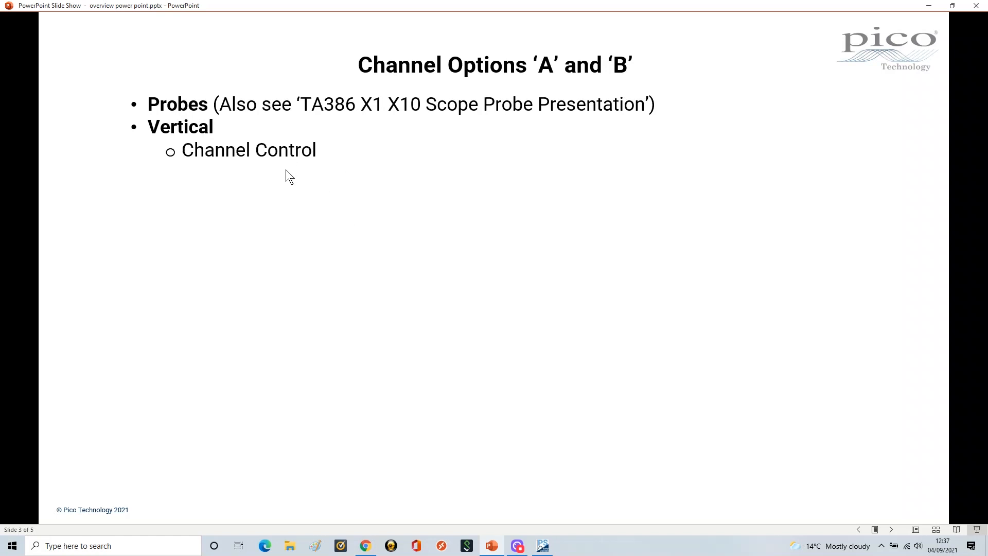
pyautogui.click(285, 169)
pyautogui.click(289, 196)
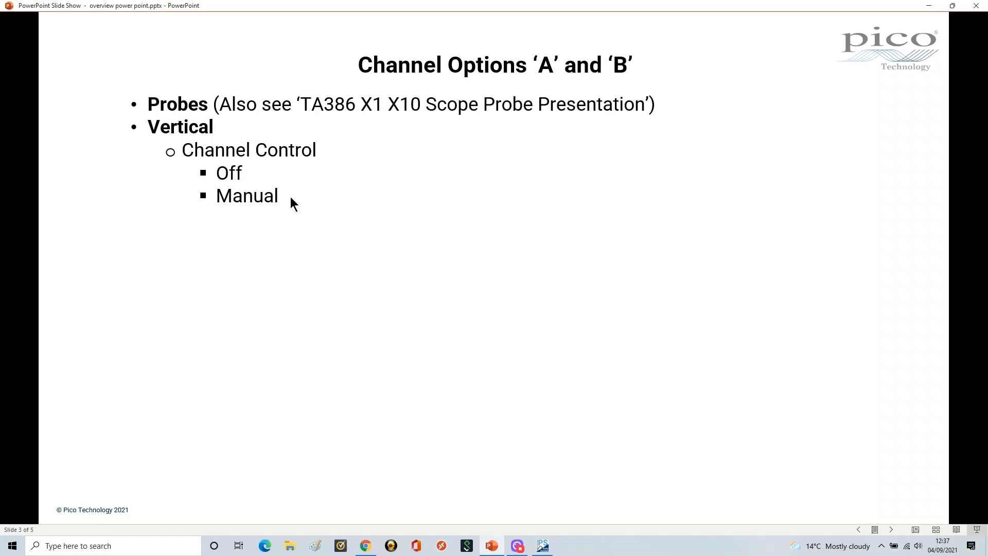
pyautogui.click(291, 196)
pyautogui.click(543, 546)
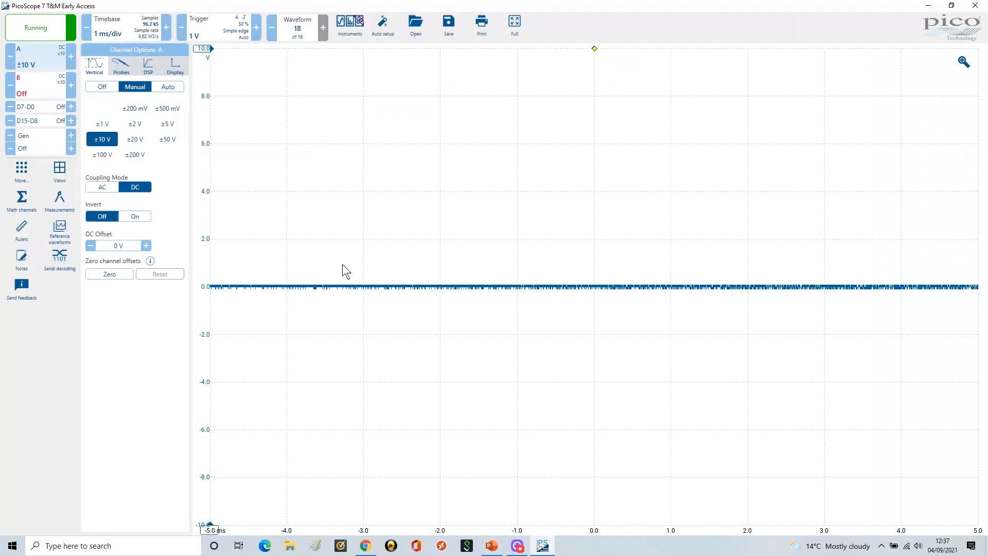
# Switch channel A off
pyautogui.click(99, 86)
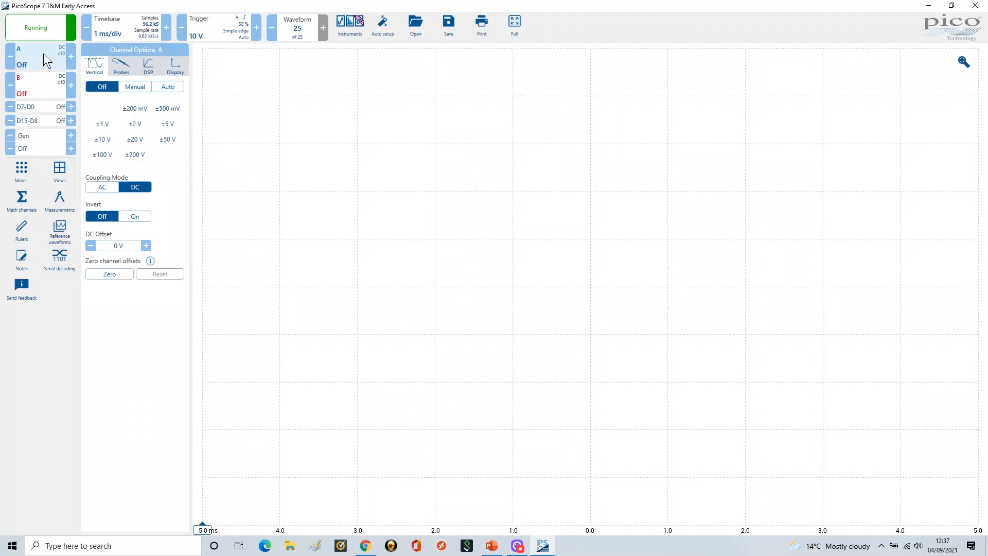
# Set channel B to manual range control, then switch it off again
pyautogui.click(39, 85)
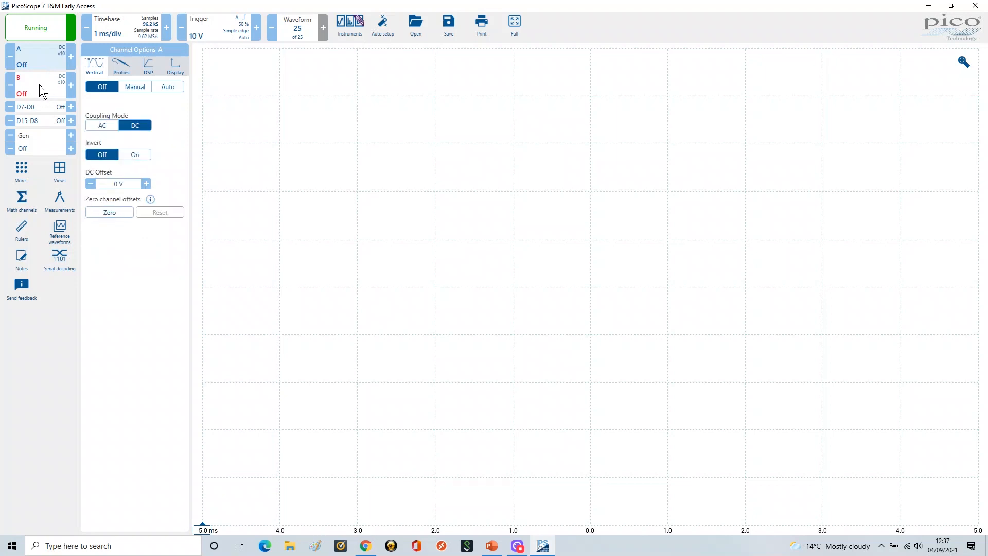
pyautogui.click(127, 88)
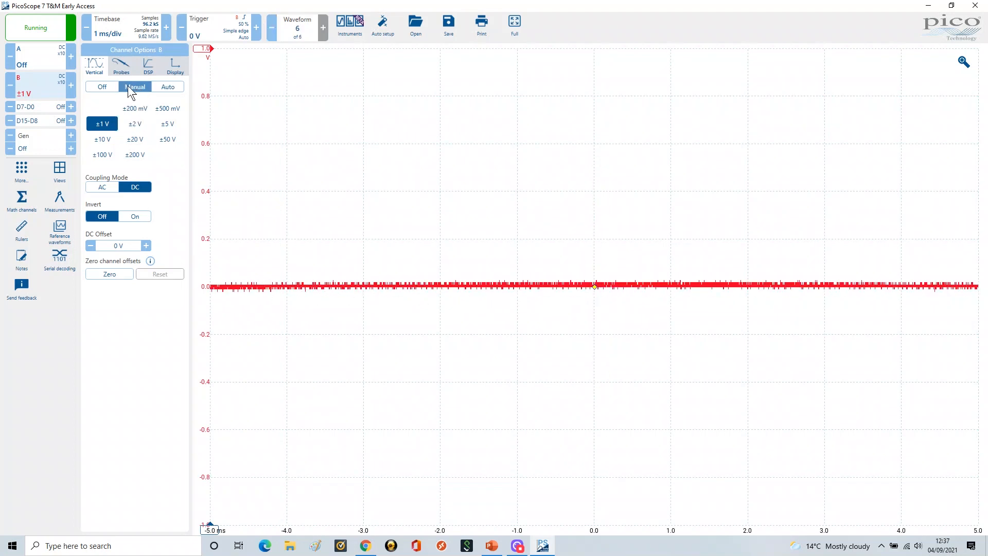
pyautogui.click(103, 86)
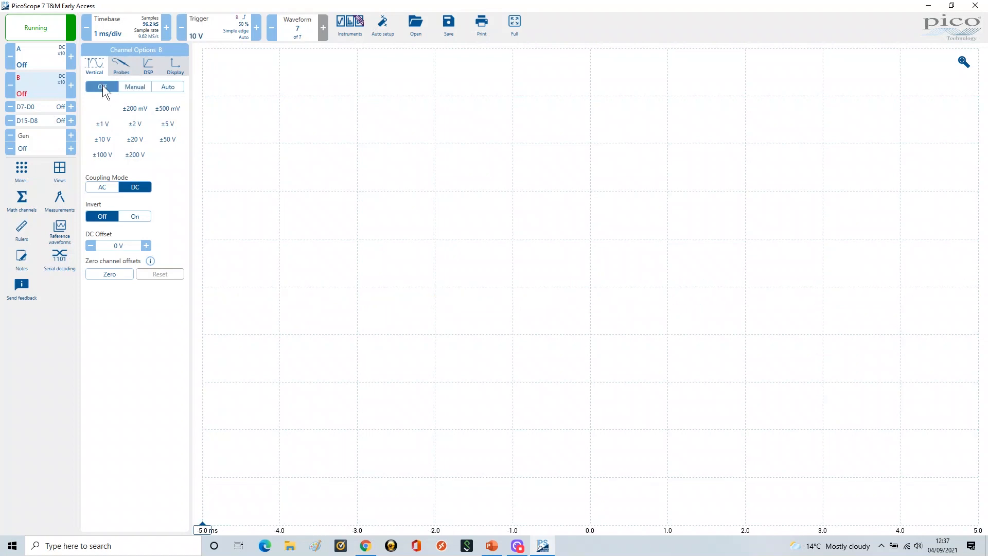
# Turn channel A back to manual range control and set its range to ±1 V
pyautogui.click(29, 54)
pyautogui.click(131, 85)
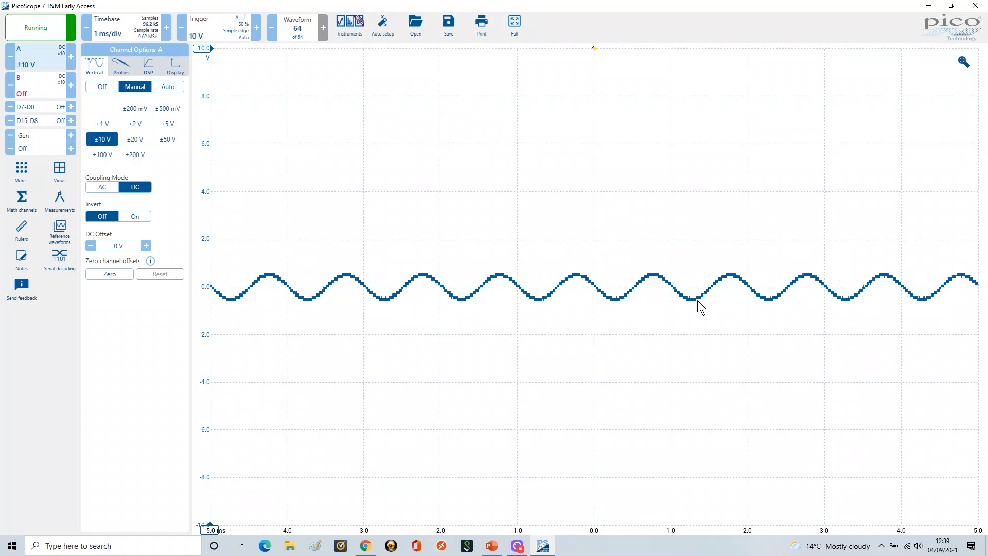
pyautogui.click(102, 124)
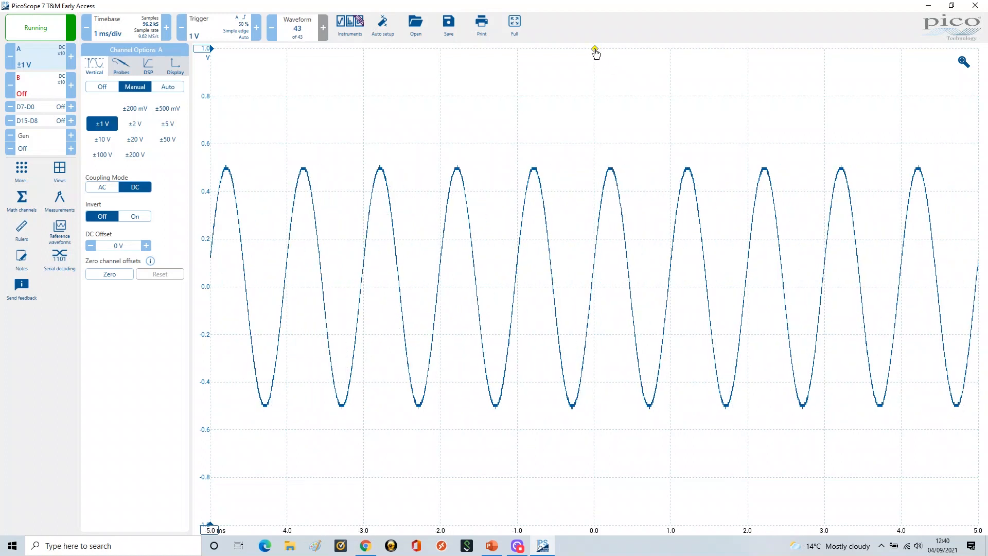
# Move the trigger level marker down to 0 V and open the trigger settings
pyautogui.moveTo(596, 51); pyautogui.dragTo(594, 293)
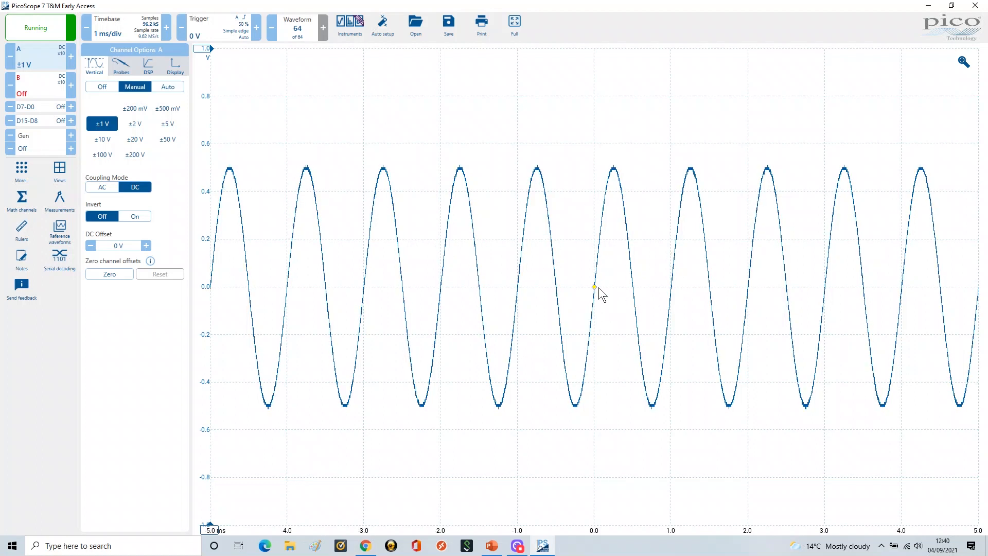
pyautogui.click(215, 25)
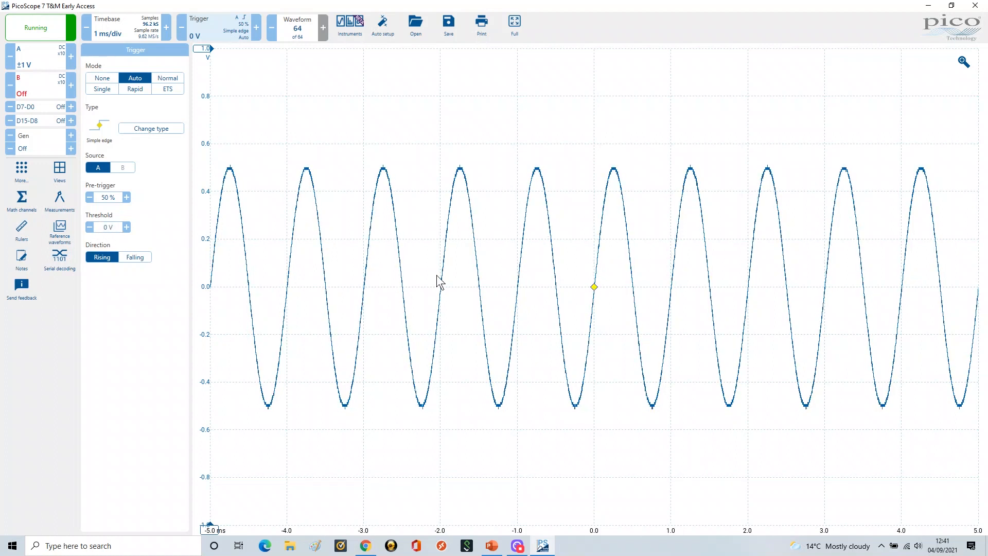
# Set the trigger threshold to 0.2 V
pyautogui.click(106, 226)
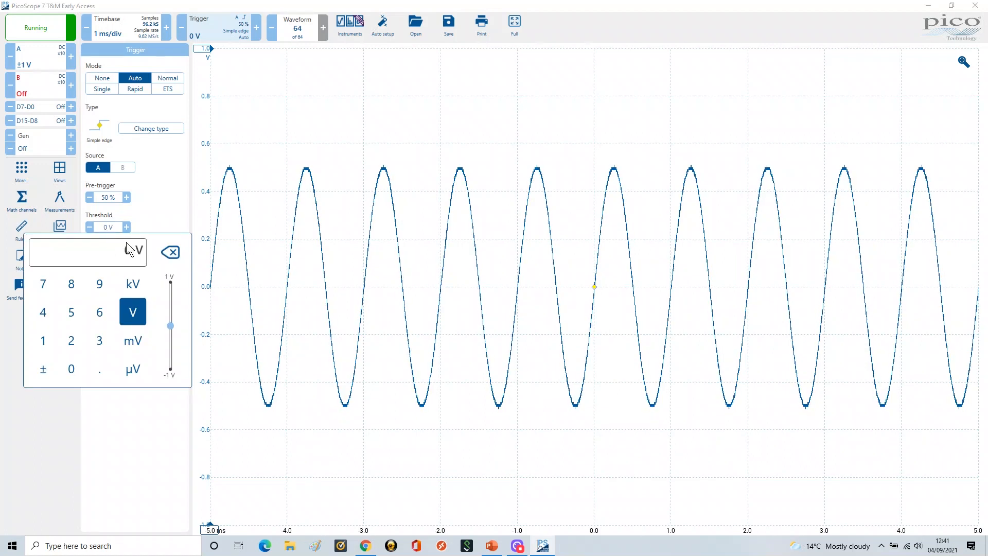
pyautogui.write('0.2')
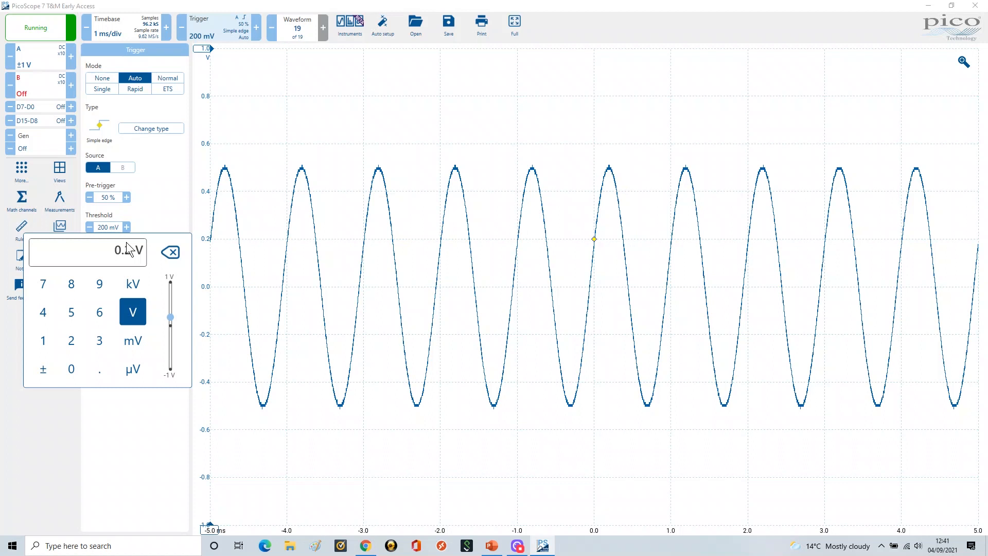
pyautogui.press('Return')
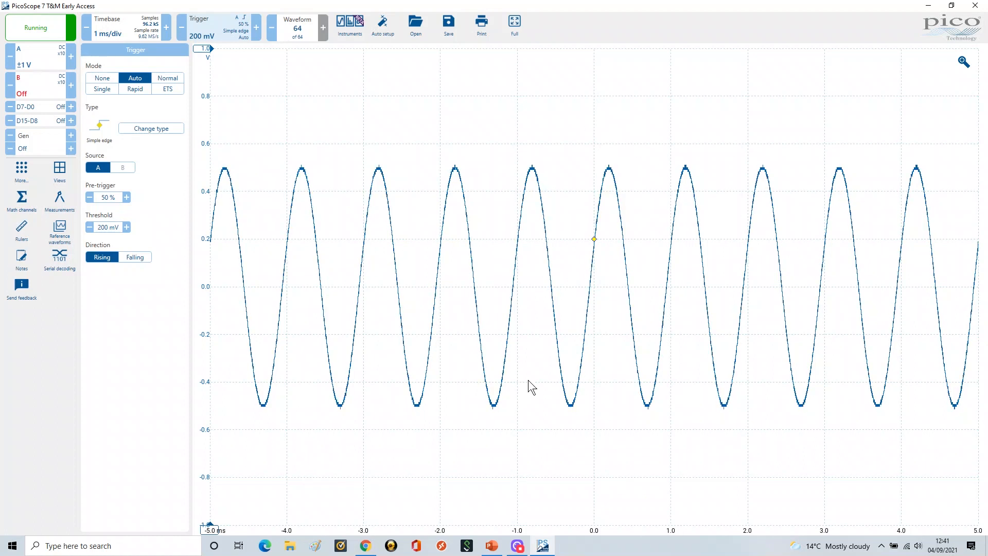
# Set the trigger threshold back to 0 V
pyautogui.click(106, 229)
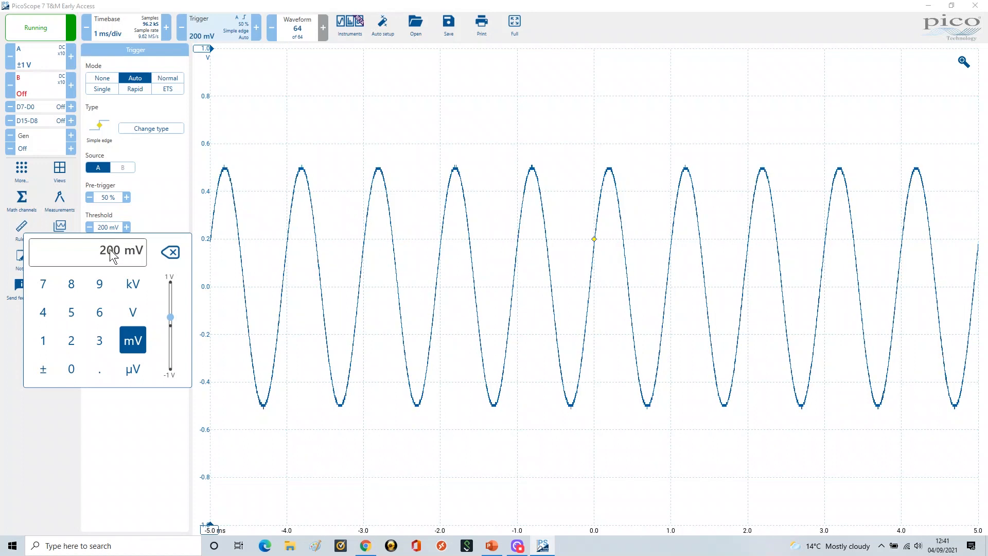
pyautogui.write('0')
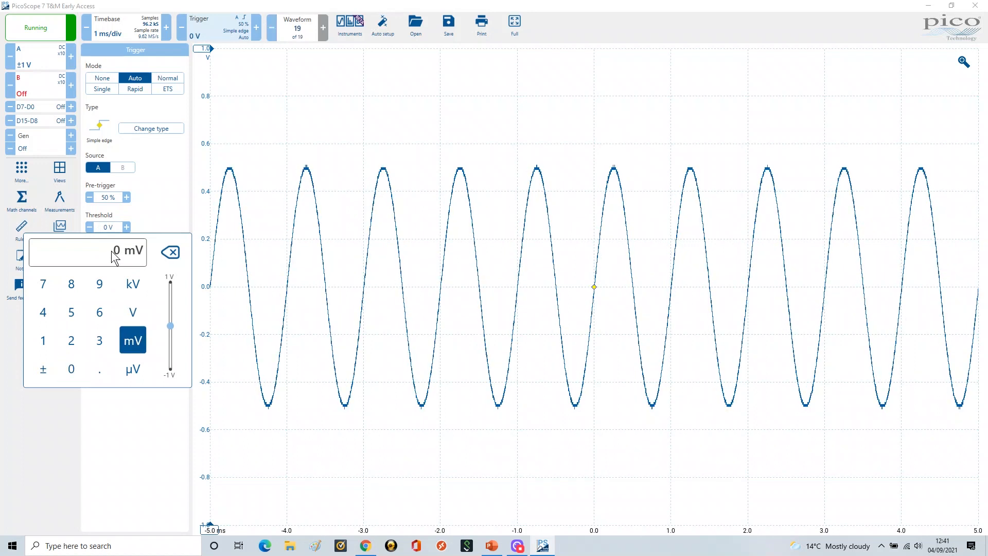
pyautogui.press('Return')
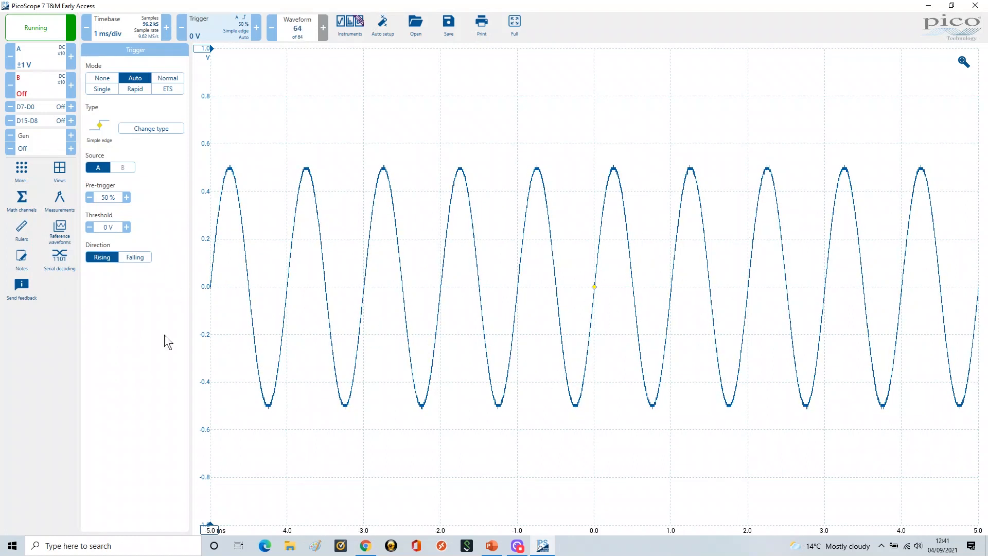
# Open channel A's options and switch its range control to Auto
pyautogui.click(40, 57)
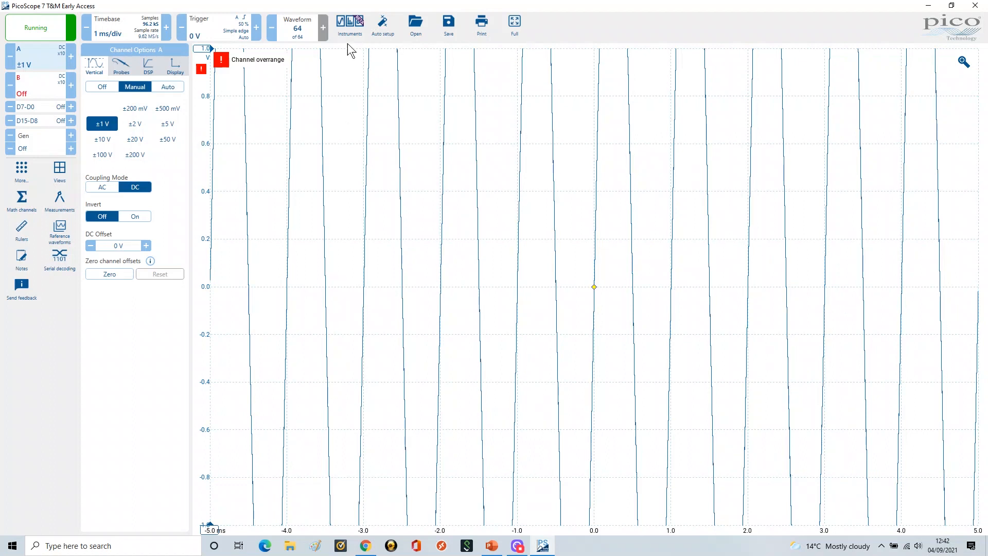
pyautogui.click(173, 87)
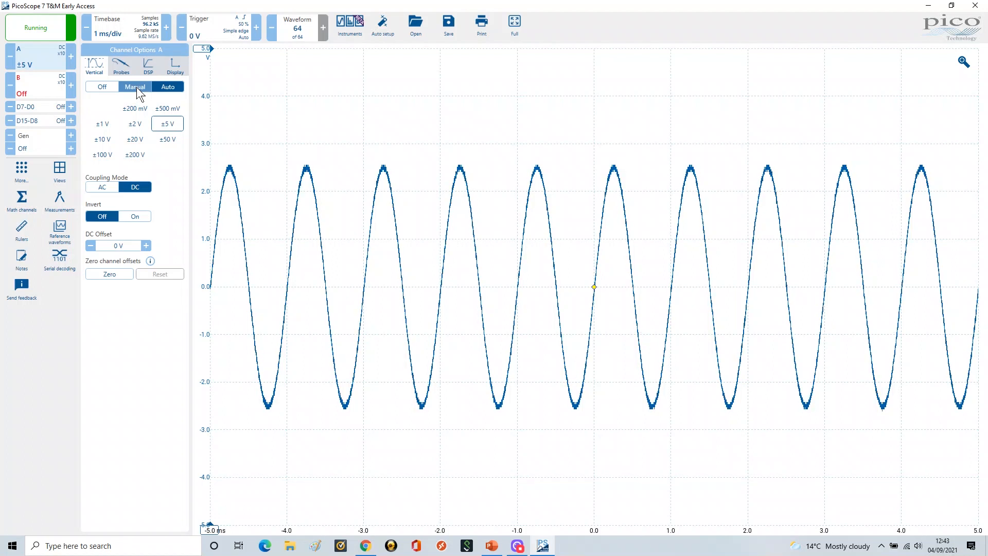
pyautogui.click(492, 547)
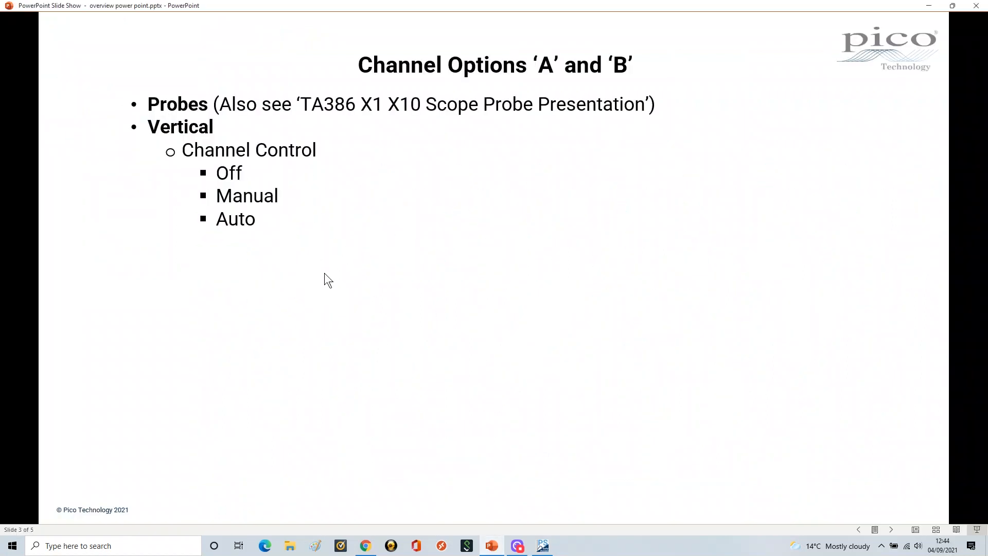
pyautogui.click(356, 264)
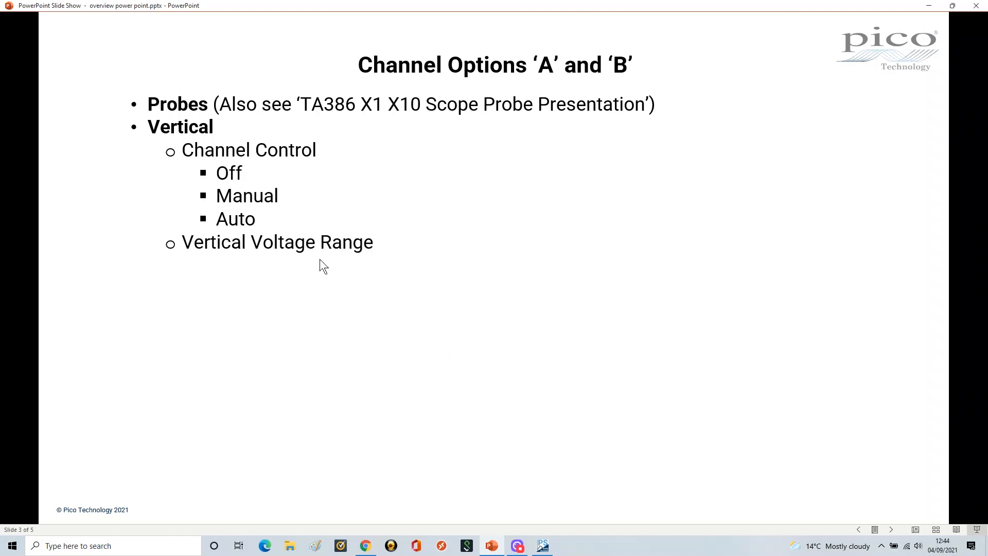
pyautogui.click(458, 292)
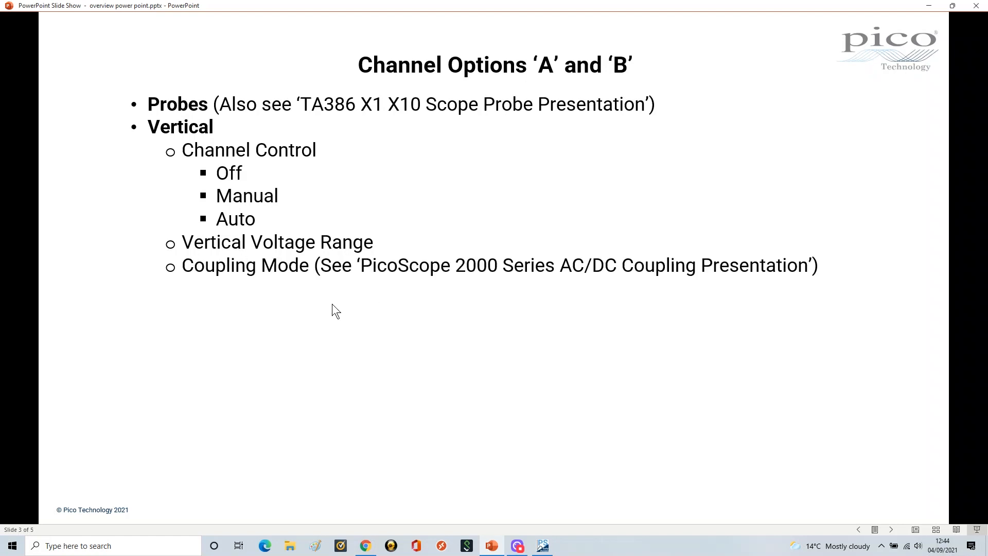
pyautogui.click(543, 546)
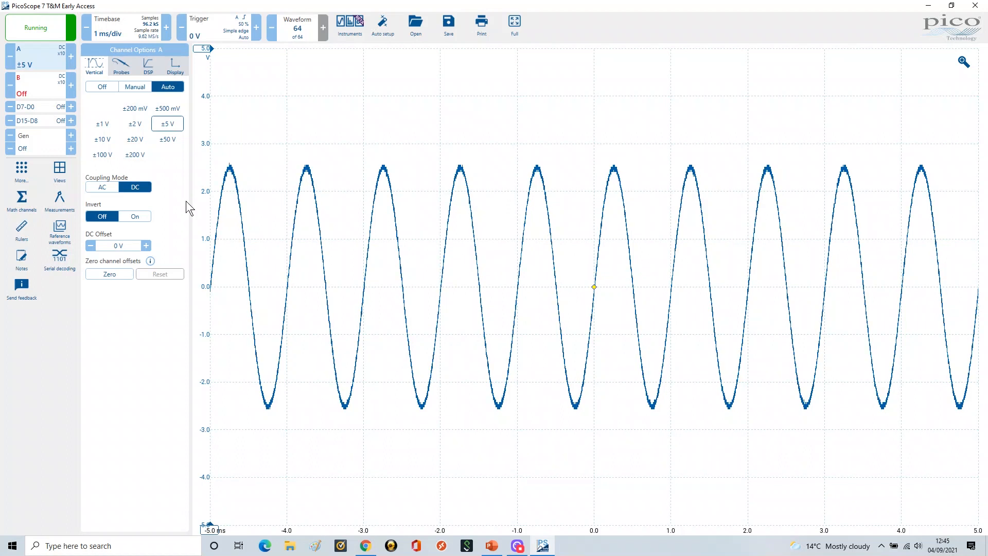
pyautogui.click(492, 546)
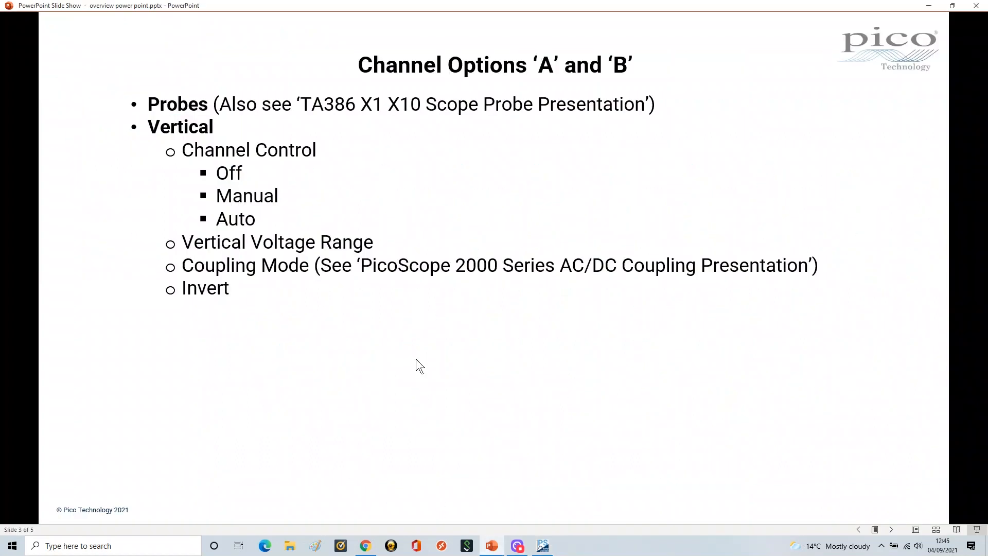
pyautogui.click(543, 546)
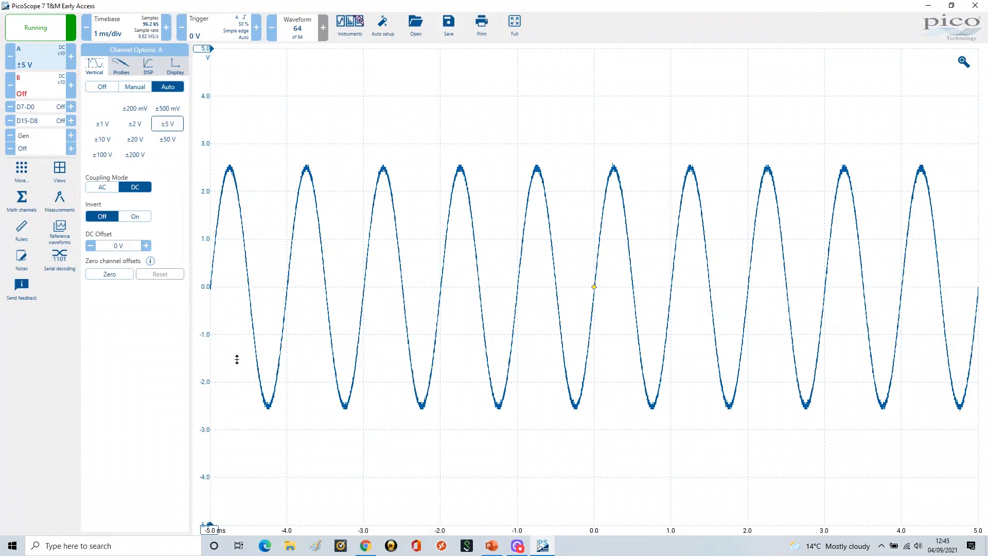
# Turn channel A's Invert option on, then back off
pyautogui.click(135, 217)
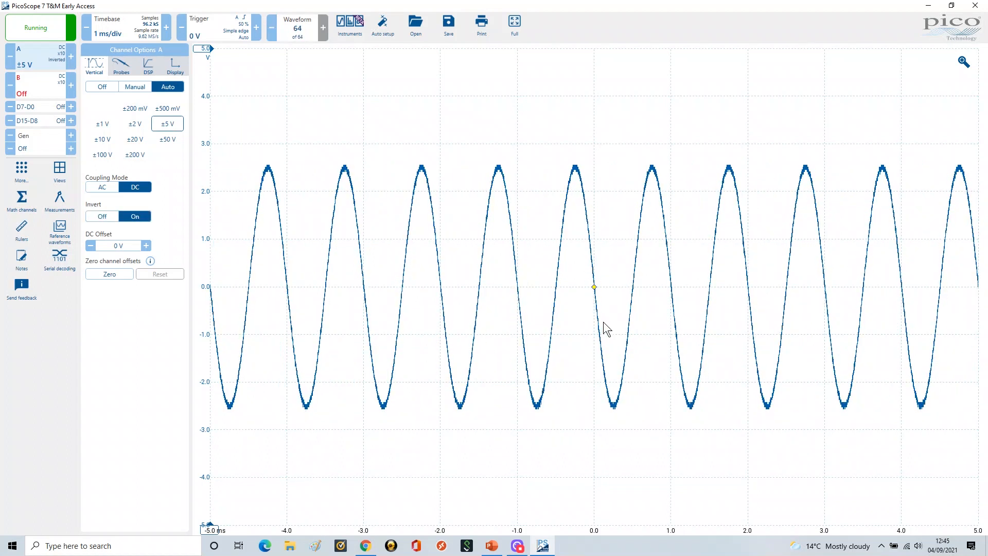
pyautogui.click(102, 216)
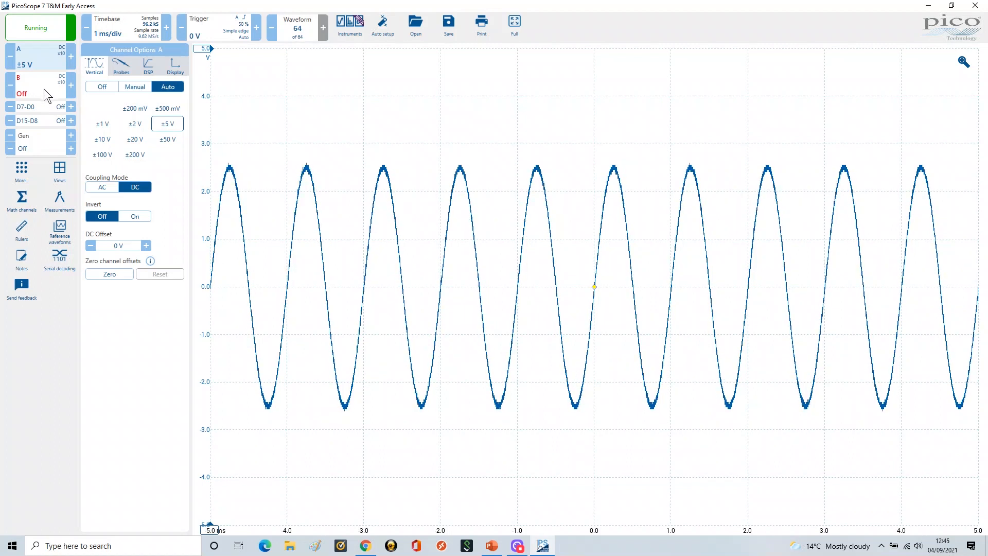
# Turn channel A off
pyautogui.click(24, 77)
pyautogui.click(33, 57)
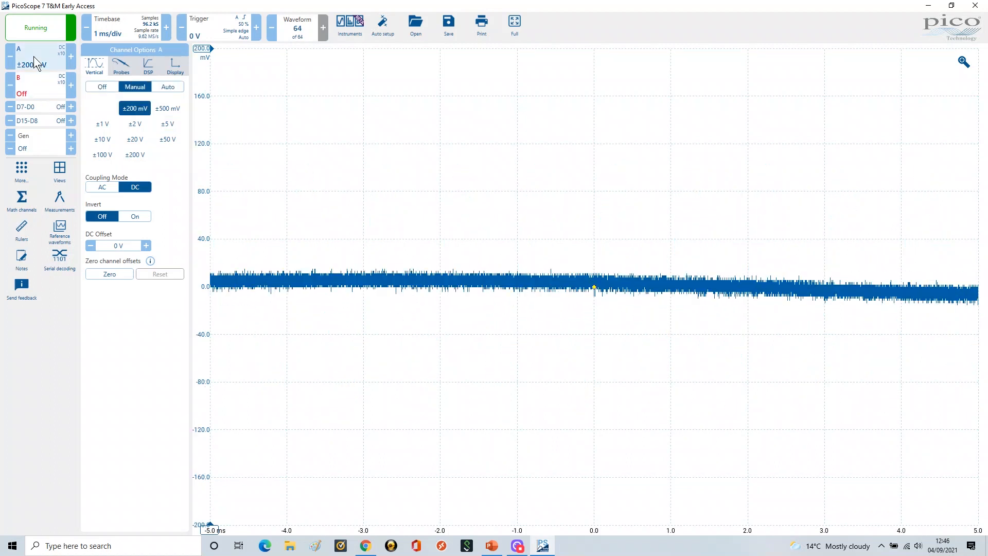
pyautogui.click(100, 88)
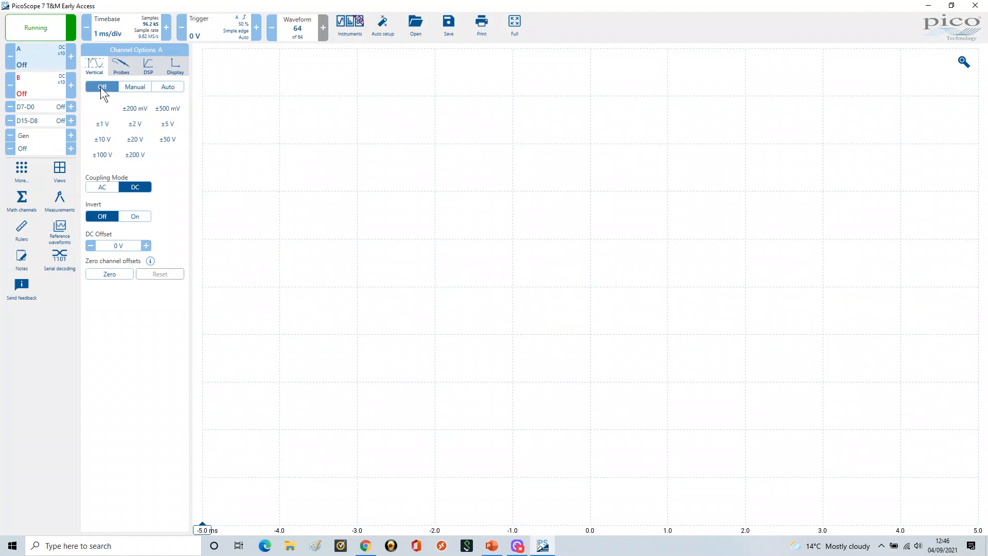
# Open channel B's options and switch its range control to Manual, then to Auto
pyautogui.click(36, 86)
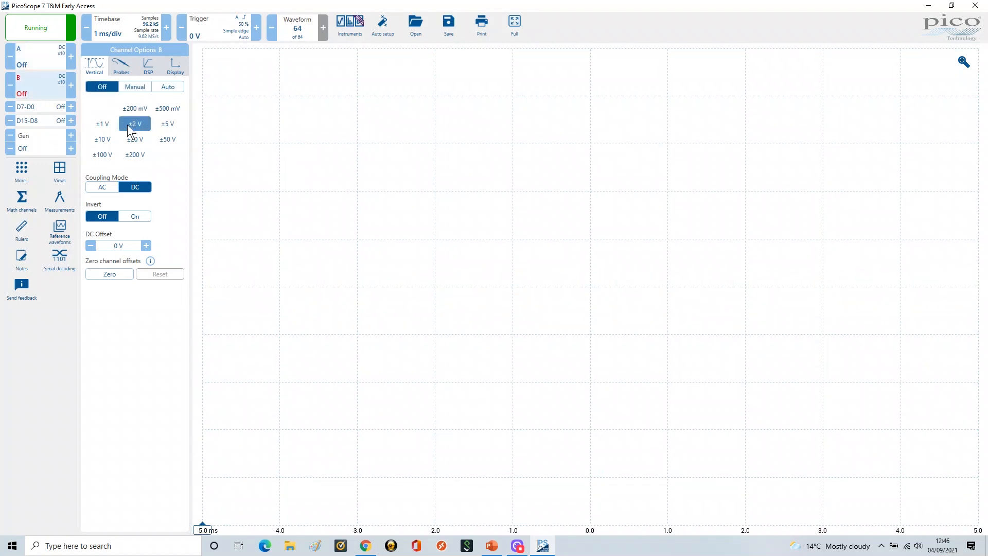
pyautogui.click(132, 85)
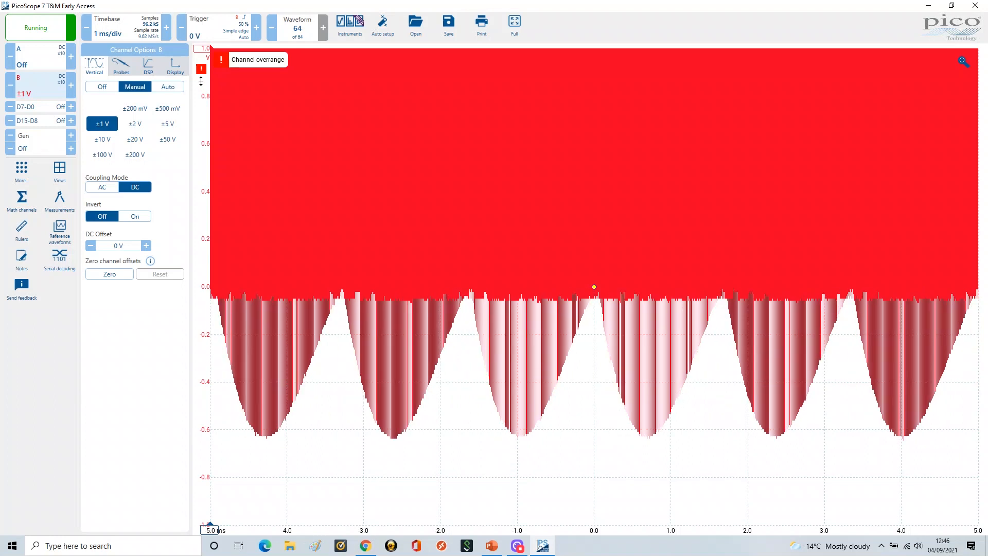
pyautogui.click(171, 94)
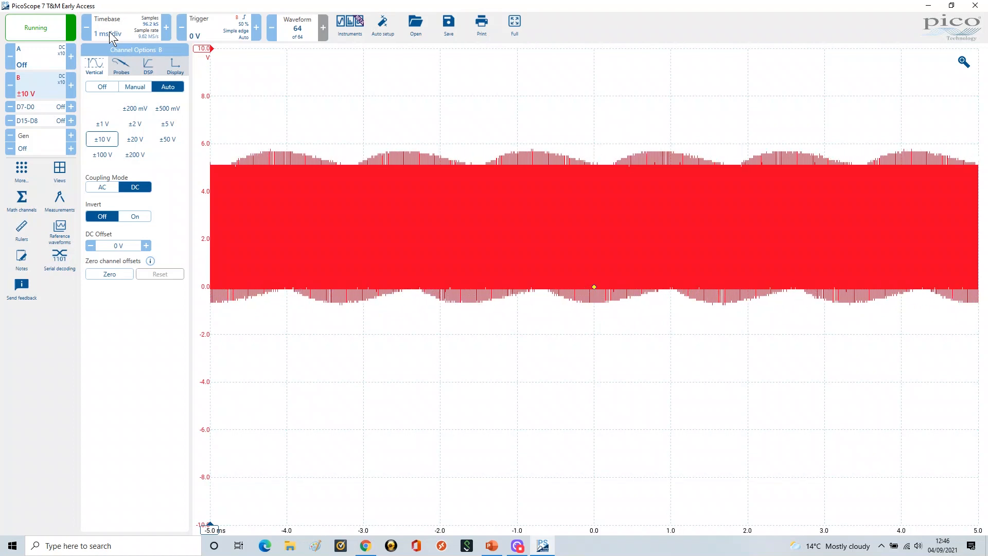
# Set the timebase to 1 µs/div
pyautogui.click(109, 33)
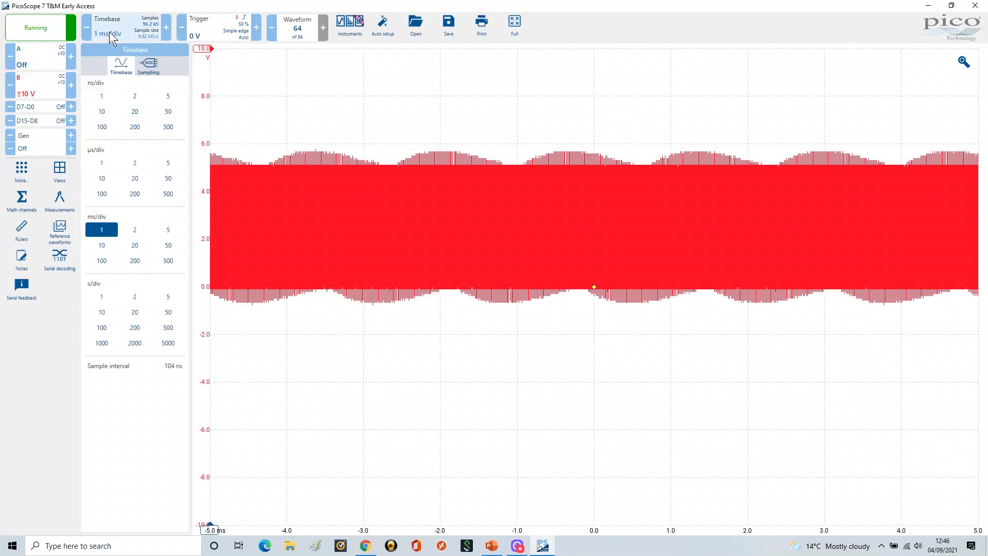
pyautogui.click(103, 163)
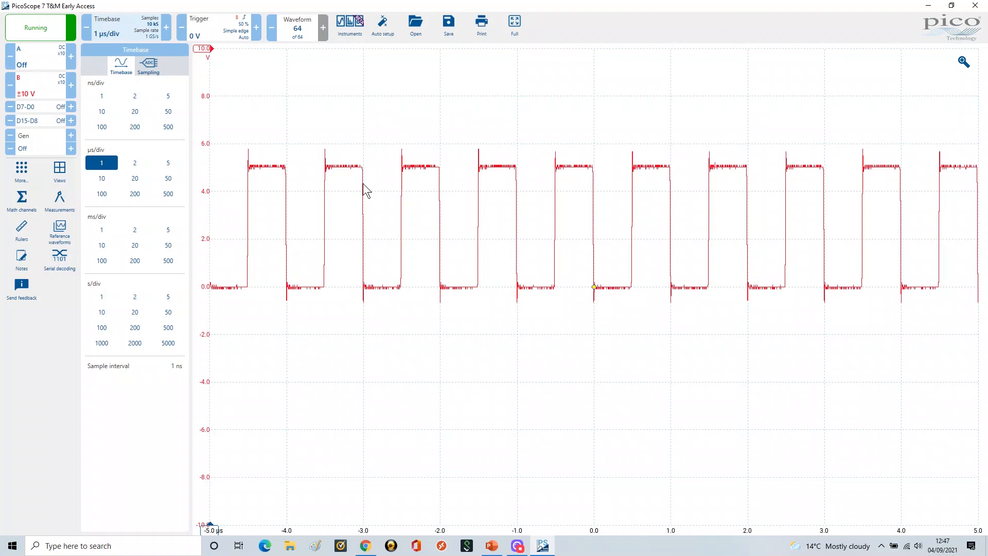
# Reopen channel B's options and turn its Invert option on, then back off
pyautogui.click(38, 82)
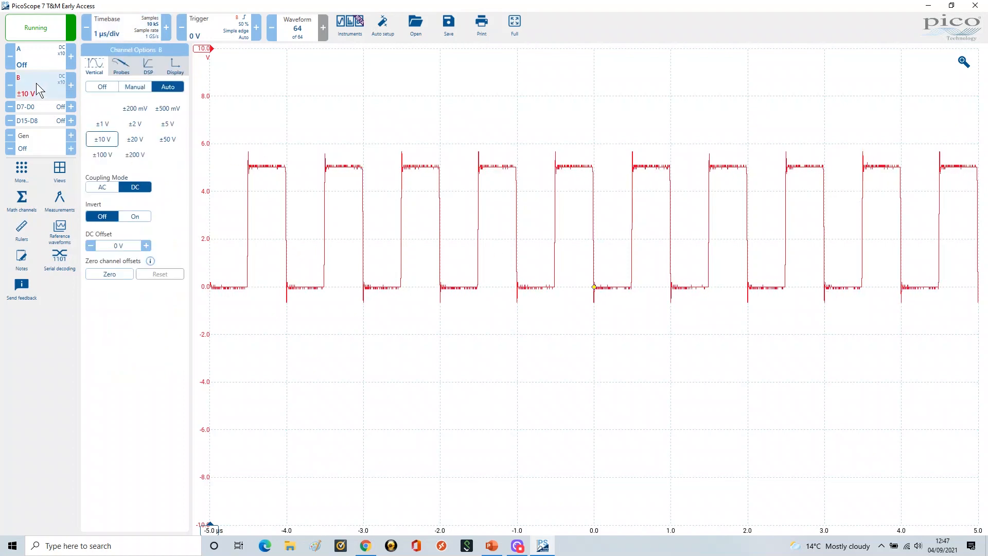
pyautogui.click(134, 216)
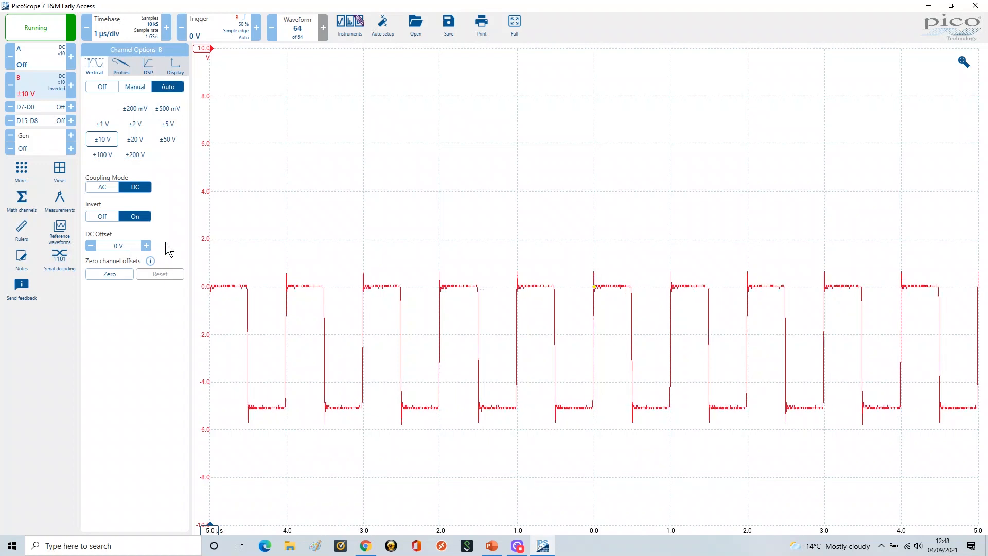
pyautogui.click(103, 217)
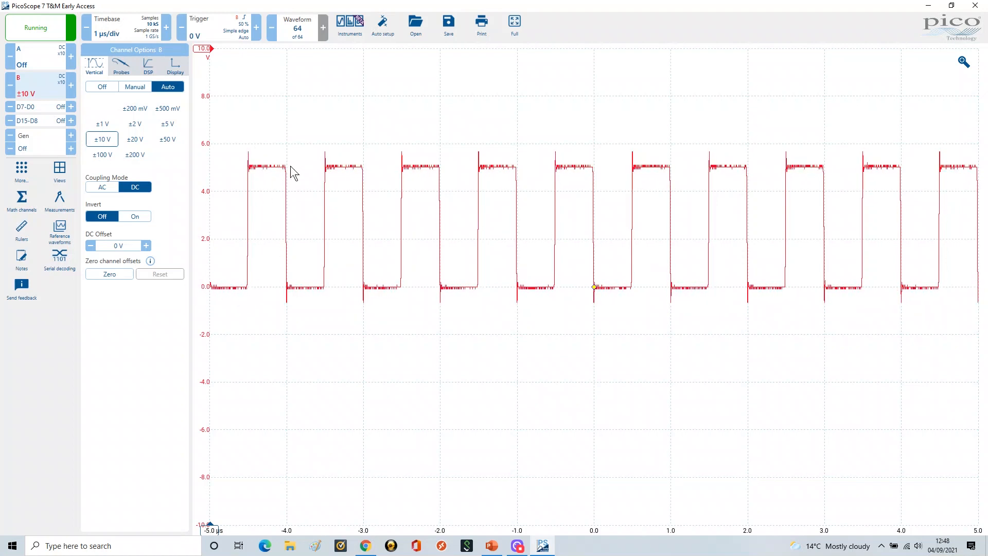
# Set channel B's DC offset to 1 V
pyautogui.click(116, 247)
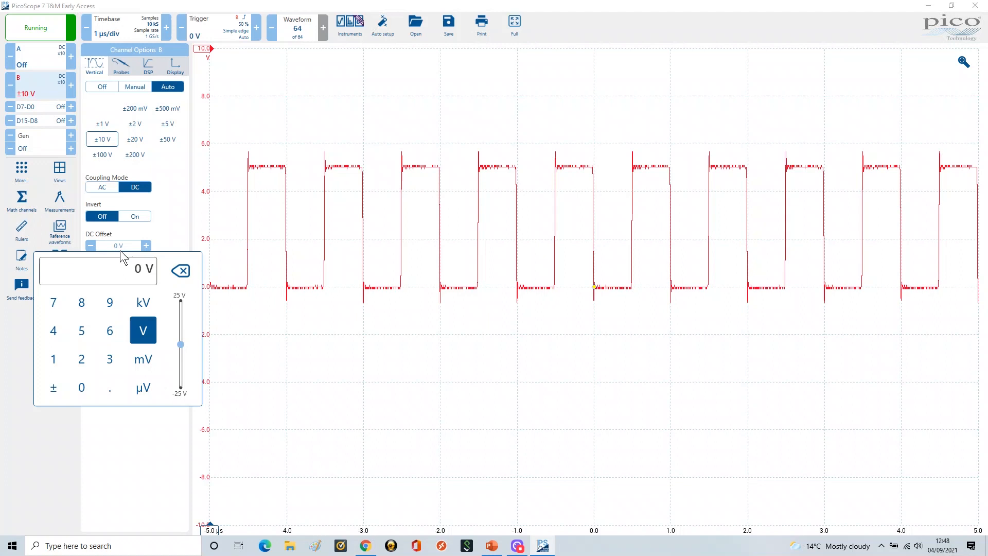
pyautogui.write('1')
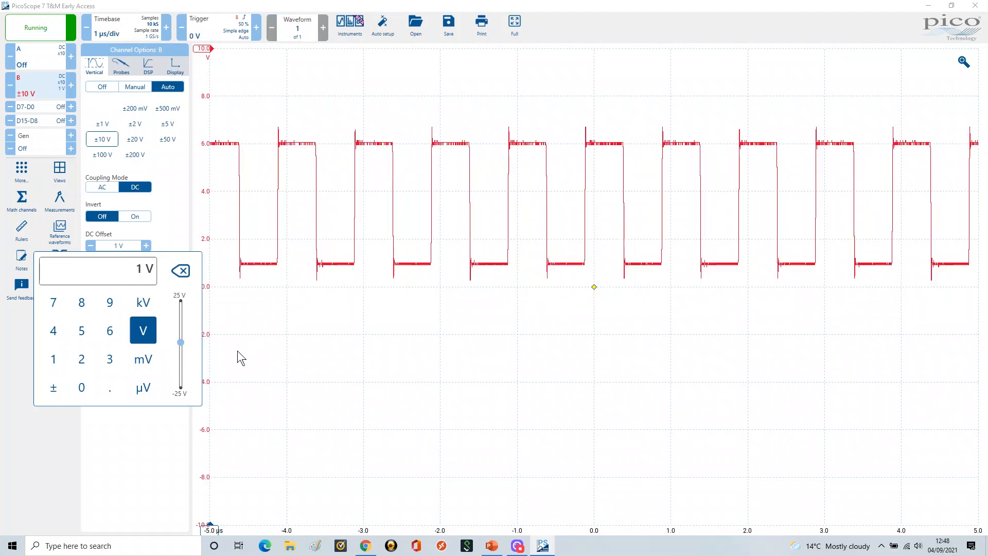
pyautogui.click(253, 349)
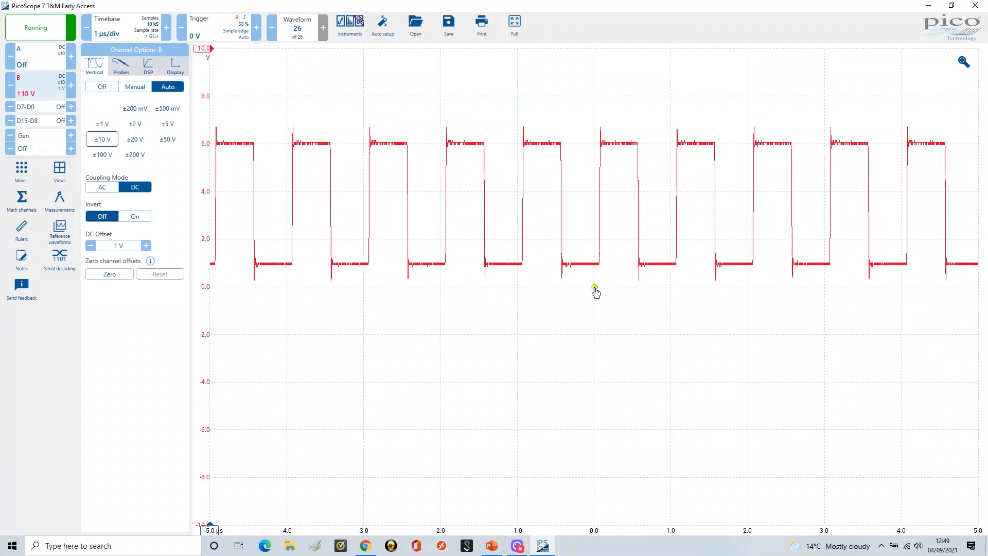
# Move the trigger marker up to set the threshold to 3.4 V
pyautogui.moveTo(595, 293); pyautogui.dragTo(597, 221)
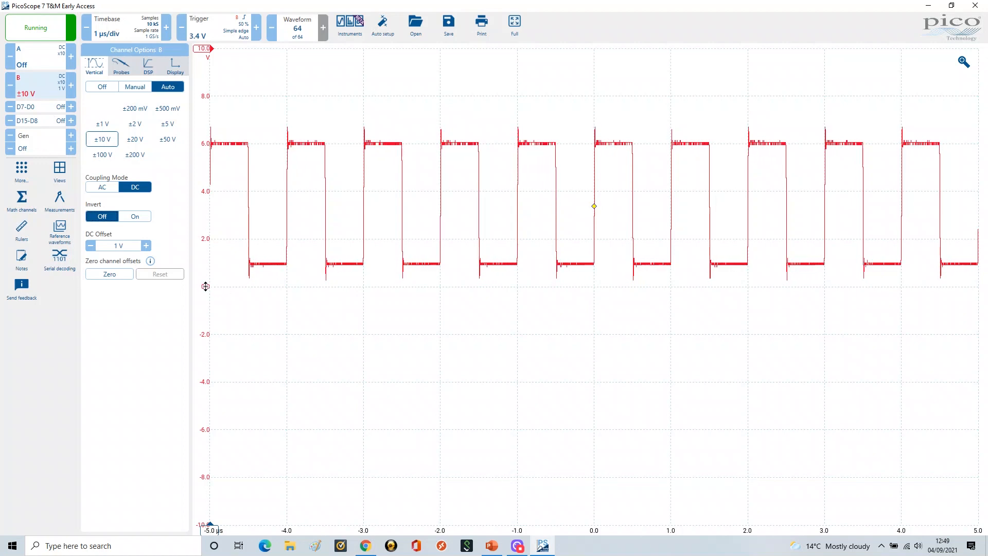
# Shift the channel axes vertically so channel A's sine sits above channel B's square wave
pyautogui.moveTo(208, 285); pyautogui.dragTo(204, 239)
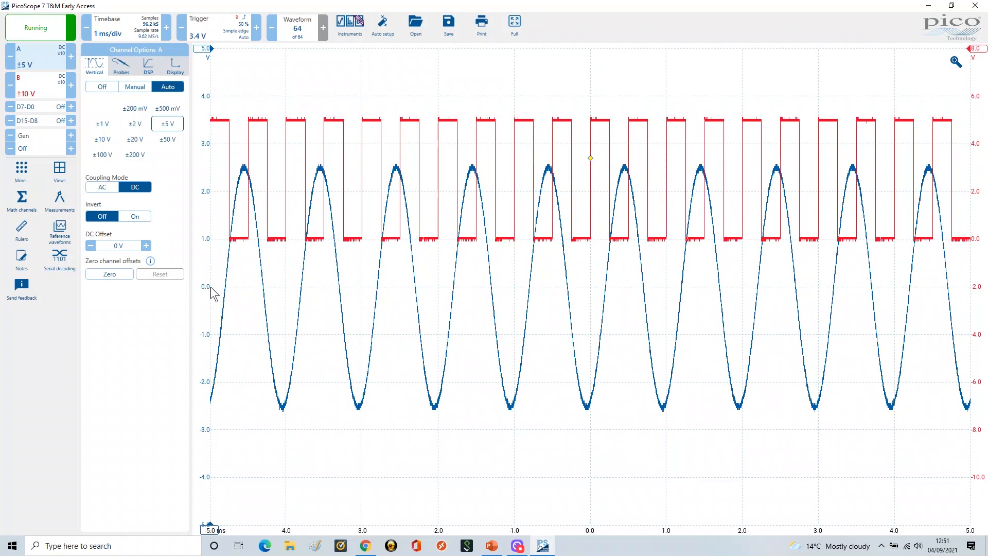
pyautogui.moveTo(204, 272); pyautogui.dragTo(200, 191)
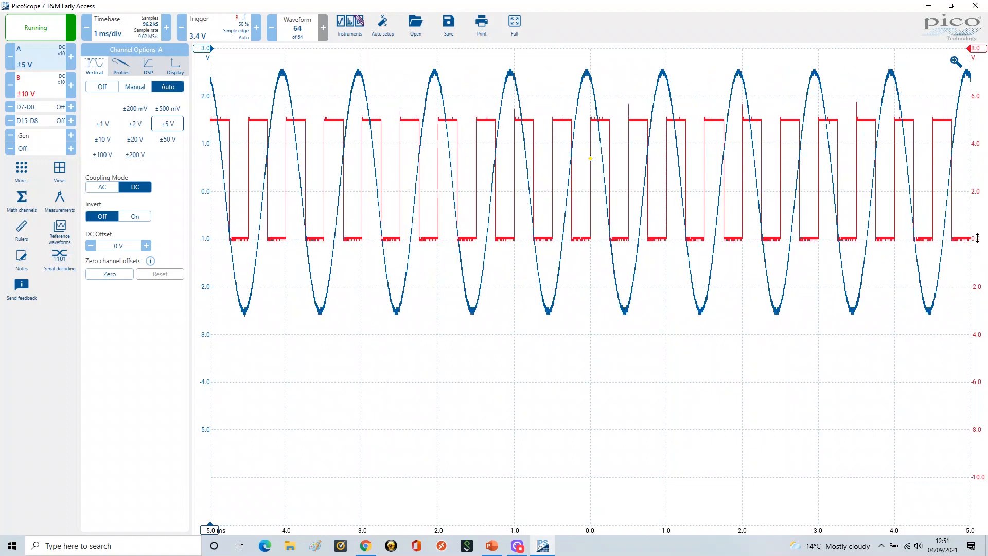
pyautogui.moveTo(977, 238); pyautogui.dragTo(979, 471)
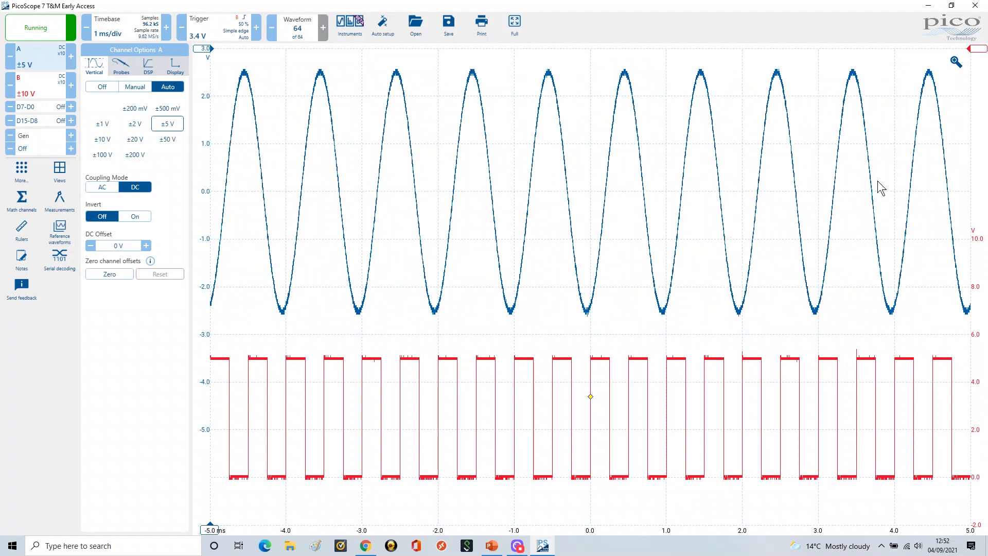
# Switch to the PowerPoint slide show, reveal the Zero Channel Offset bullet, and return to PicoScope
pyautogui.click(493, 547)
pyautogui.click(368, 344)
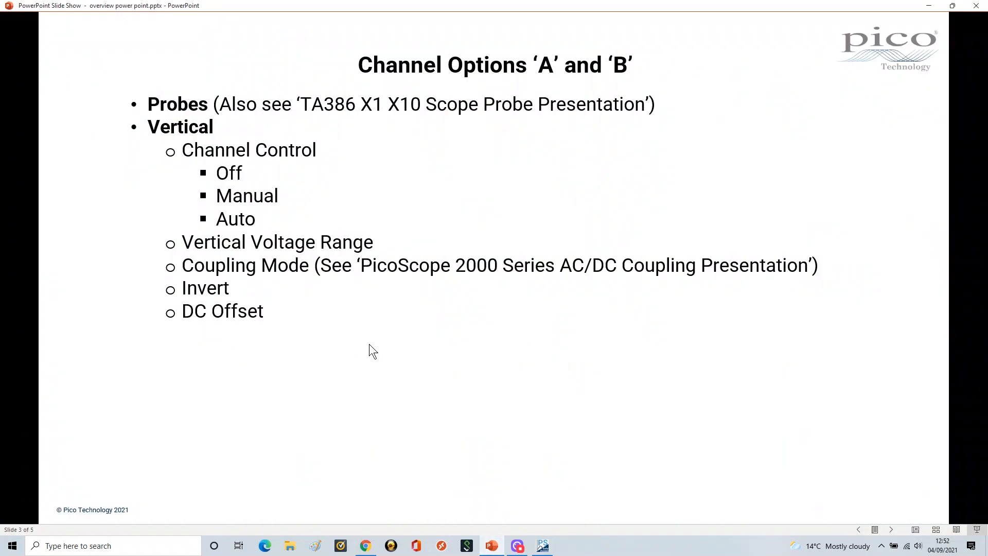
pyautogui.click(385, 352)
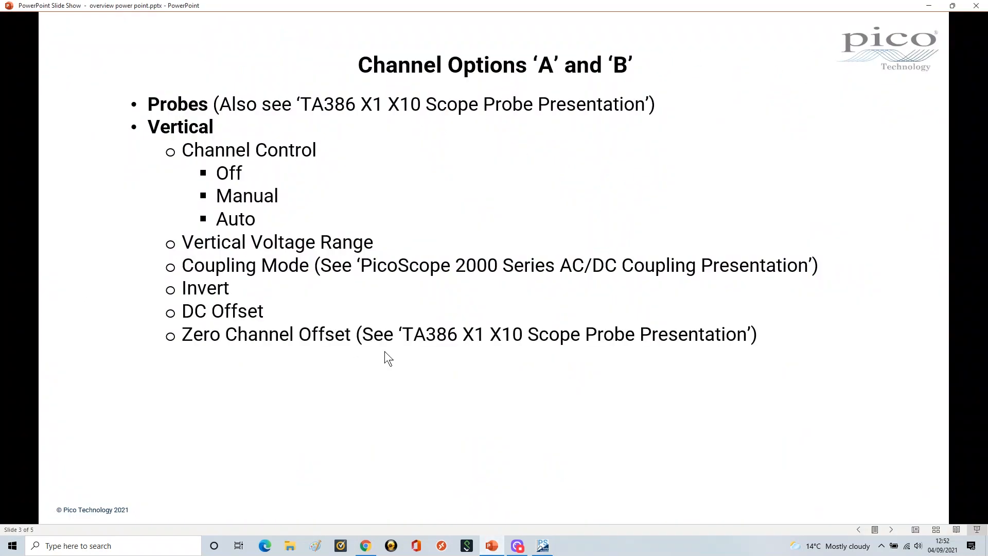
pyautogui.click(492, 548)
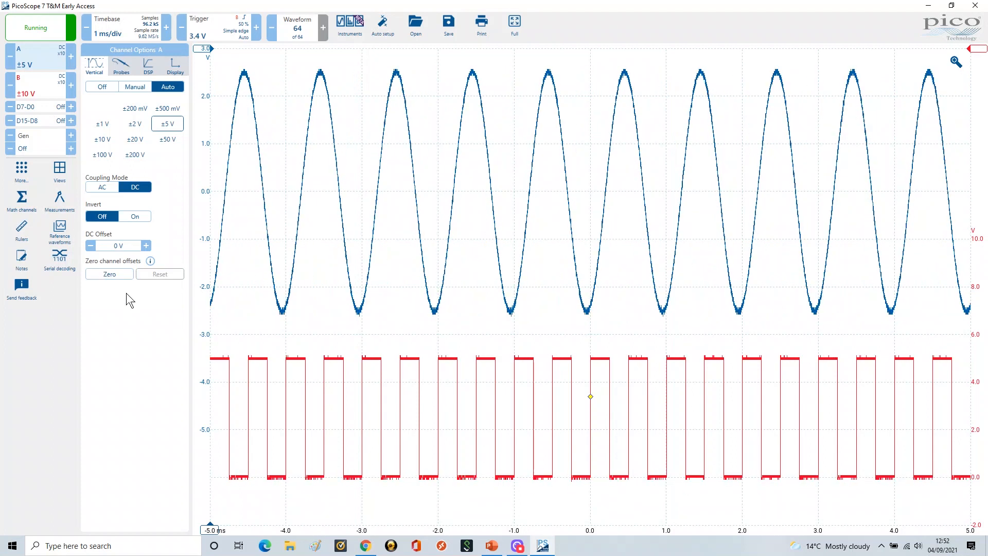
# Reveal the DSP bullet in the slide show, then open channel A's DSP options in PicoScope
pyautogui.click(491, 545)
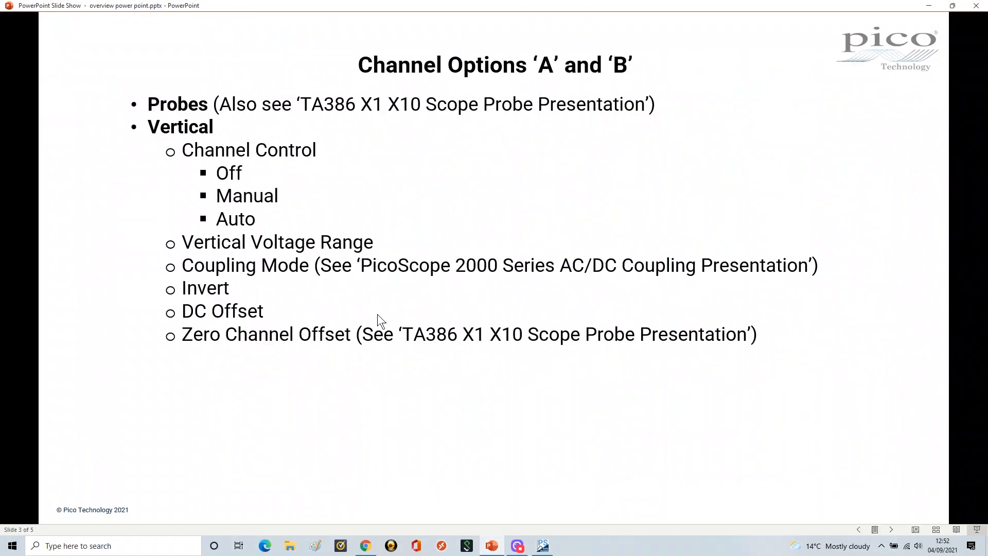
pyautogui.click(393, 362)
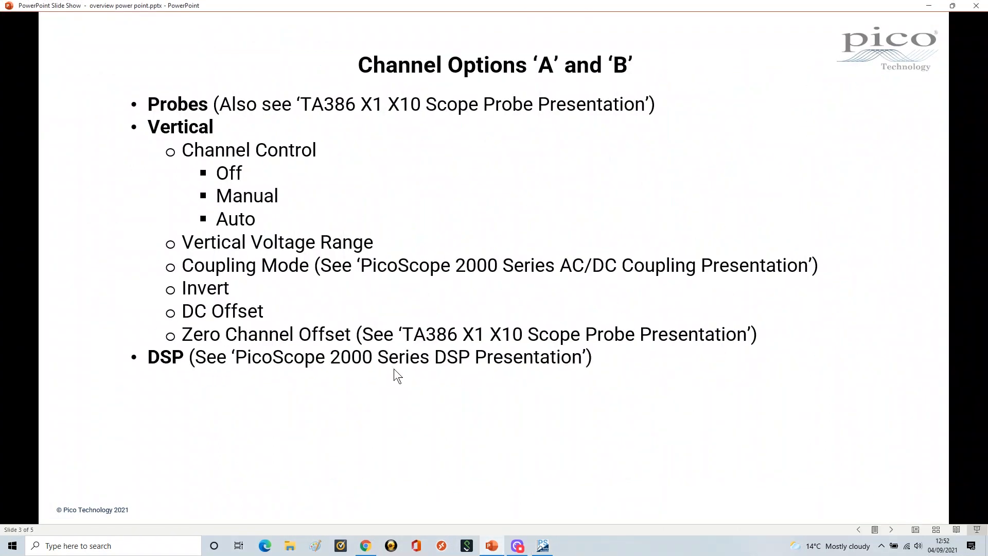
pyautogui.click(538, 547)
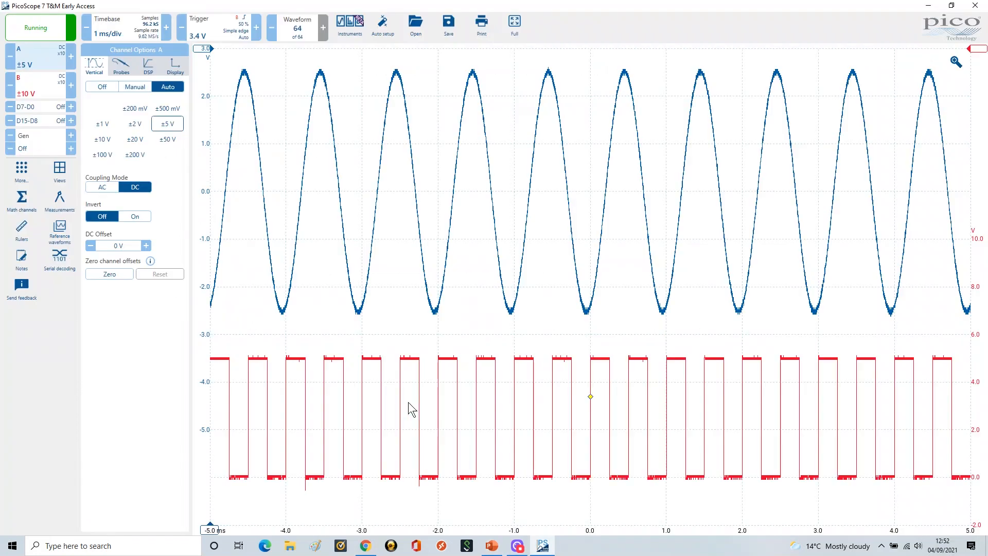
pyautogui.click(149, 68)
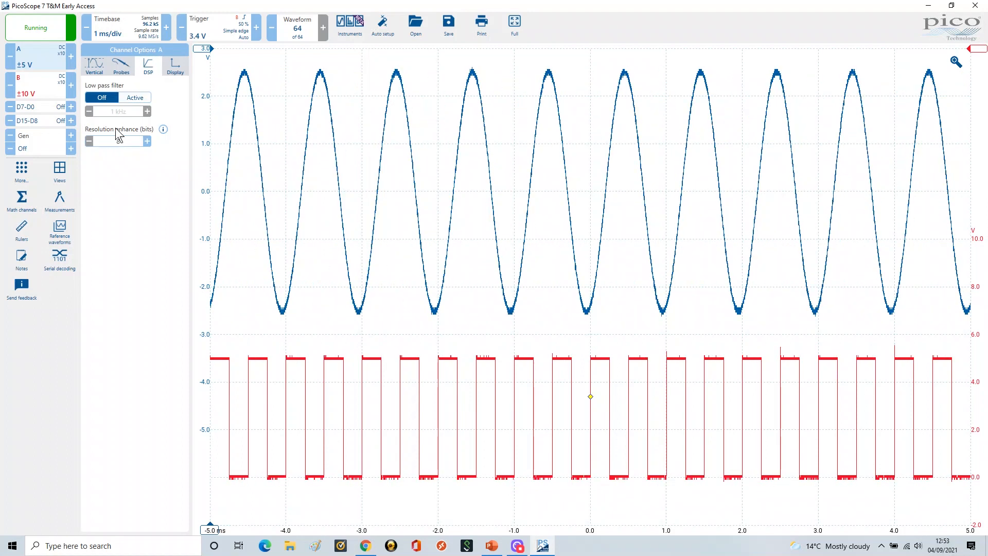
# Reveal the Display bullets in the slide show, then switch back to PicoScope
pyautogui.click(492, 546)
pyautogui.click(417, 383)
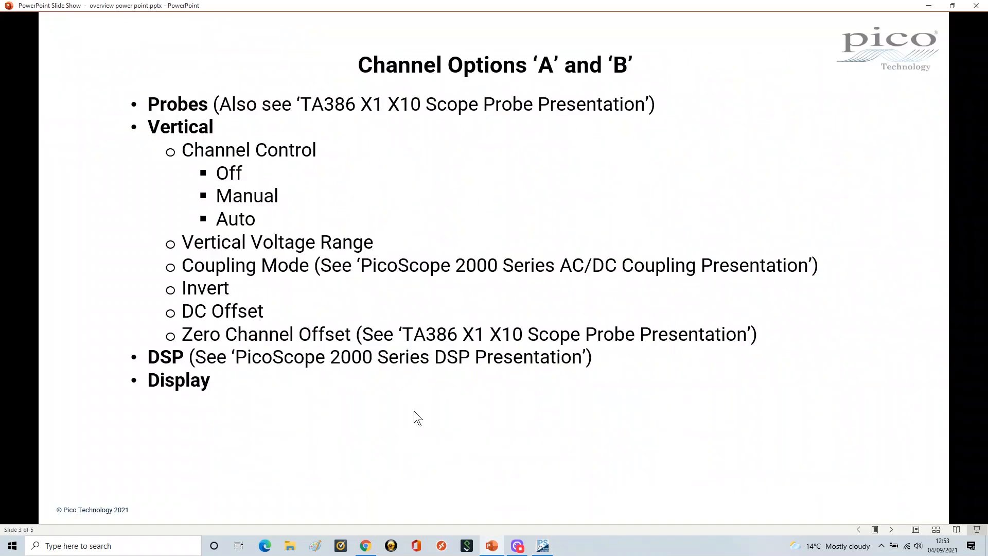
pyautogui.click(411, 415)
pyautogui.click(415, 425)
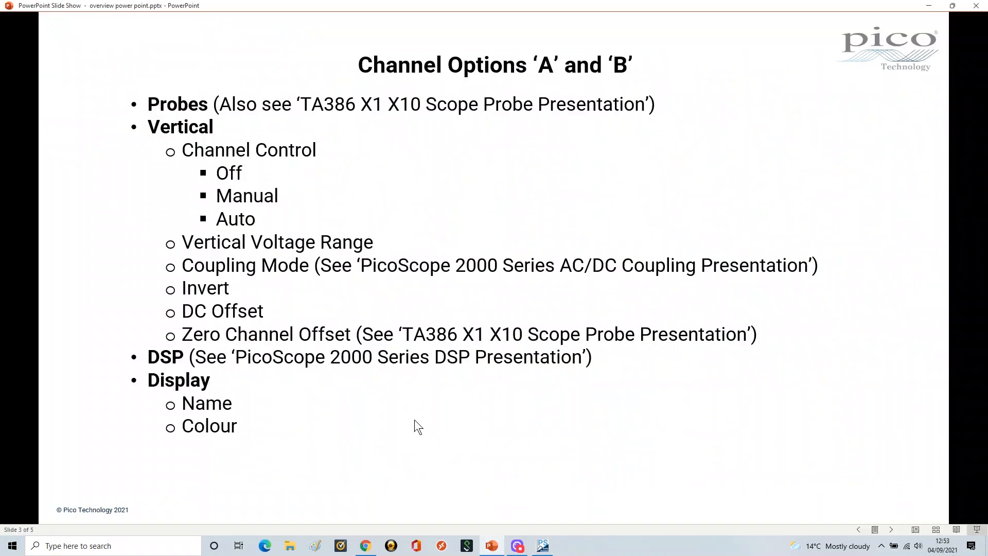
pyautogui.click(416, 422)
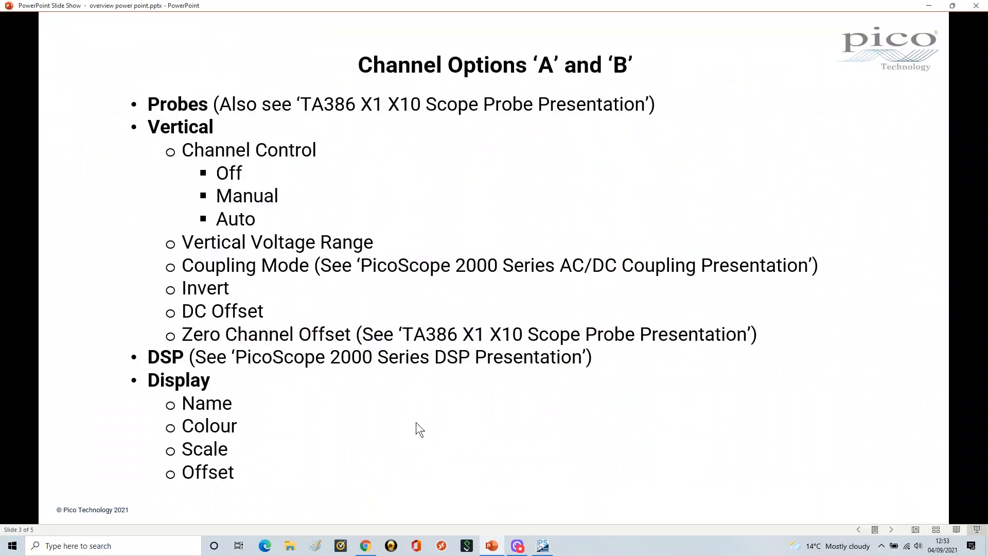
pyautogui.click(543, 546)
# Open channel A's Display options and change its colour to pink, then back to blue
pyautogui.click(178, 69)
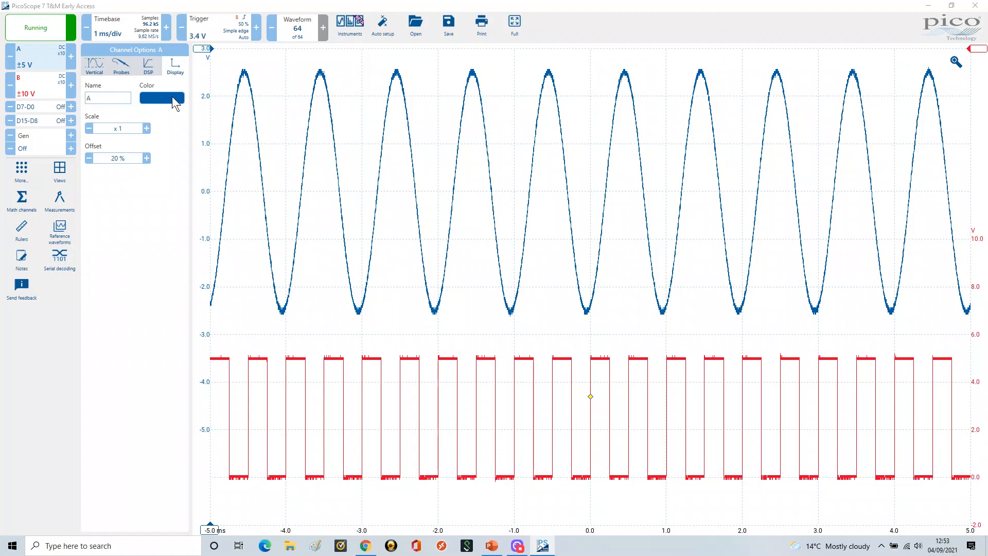
pyautogui.click(172, 97)
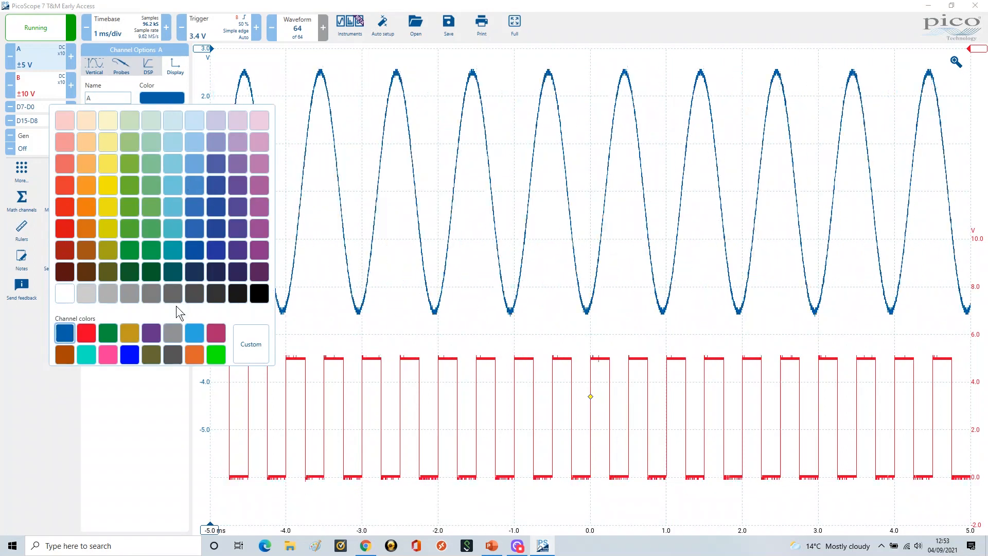
pyautogui.click(106, 355)
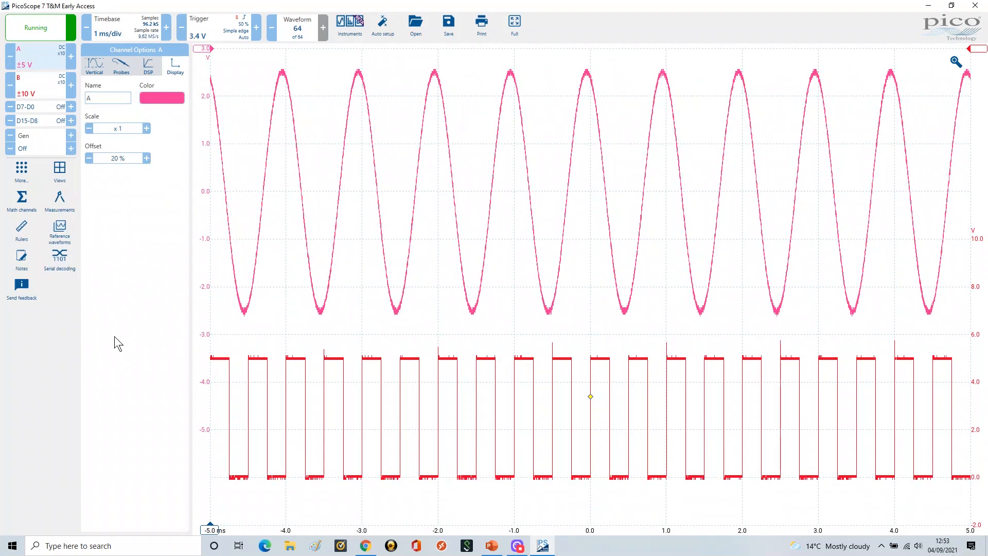
pyautogui.click(171, 100)
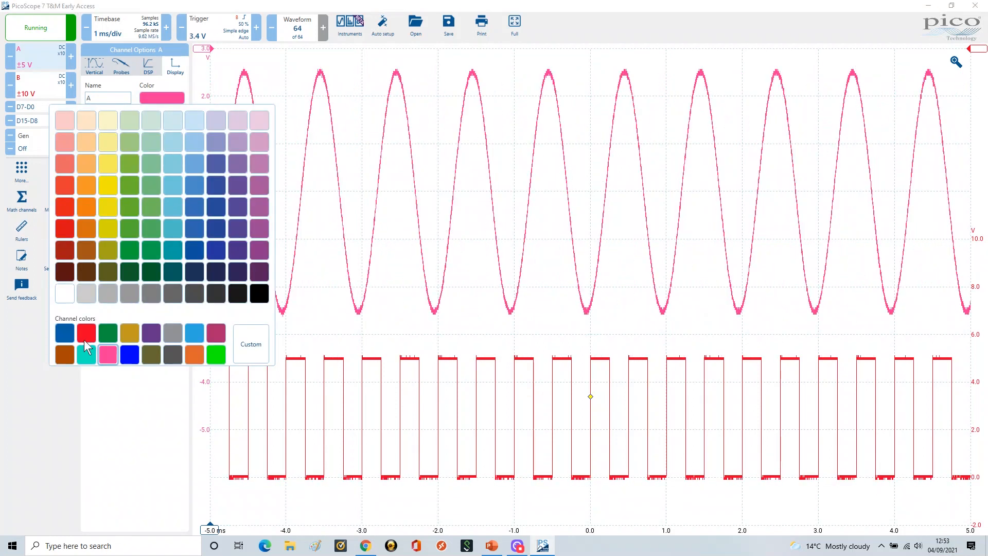
pyautogui.click(67, 334)
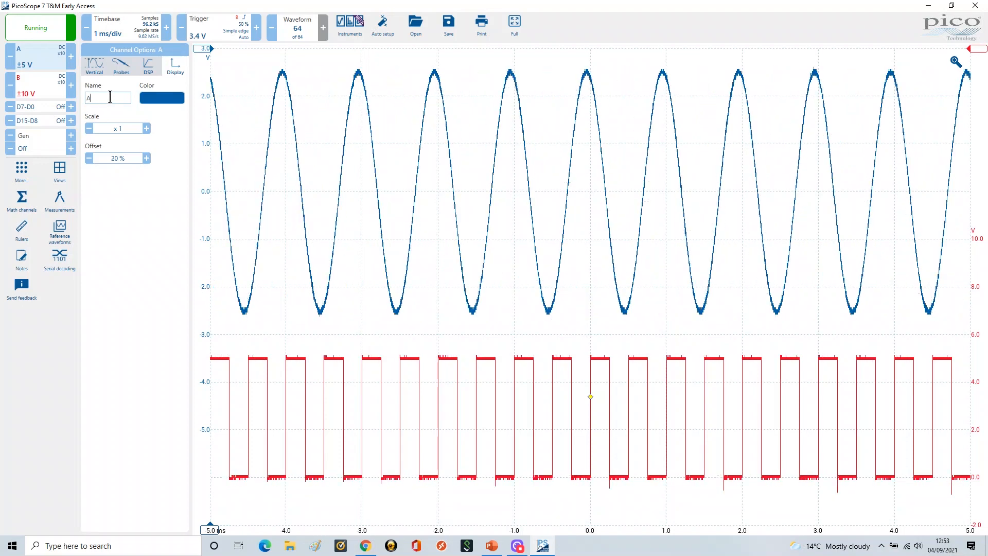
# Rename channel A to IO PIN 1
pyautogui.press('BackSpace')
pyautogui.write('IO PIN')
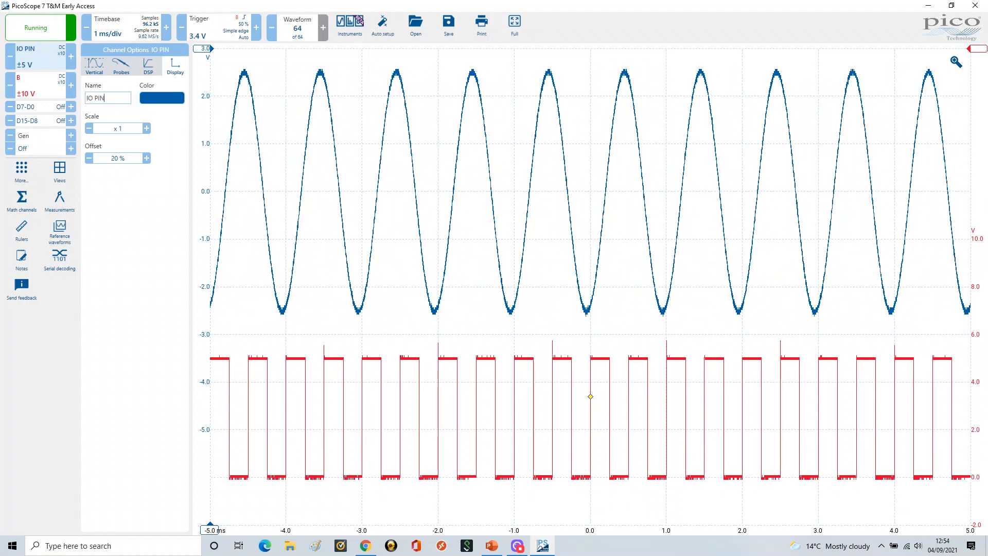
pyautogui.write(' 1')
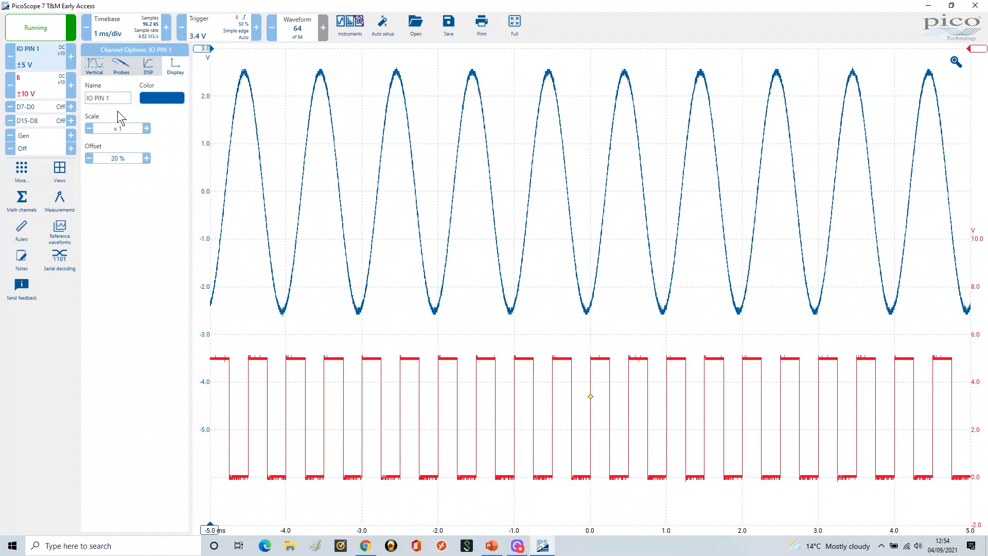
# Shorten channel A's name to IO
pyautogui.click(127, 98)
pyautogui.press('BackSpace')
pyautogui.press('BackSpace')
pyautogui.press('BackSpace')
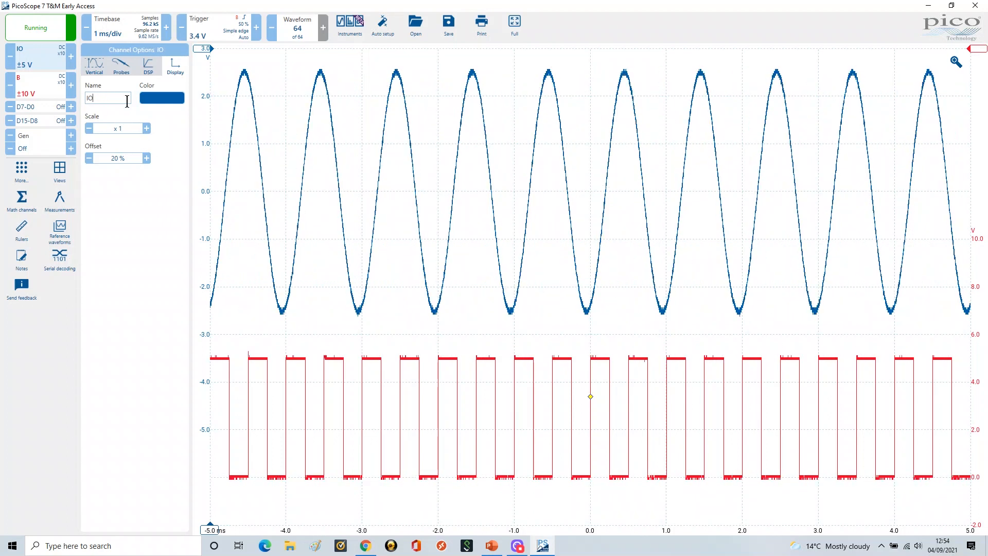
# Rename channel A back to A
pyautogui.press('BackSpace')
pyautogui.press('BackSpace')
pyautogui.press('BackSpace')
pyautogui.press('BackSpace')
pyautogui.press('BackSpace')
pyautogui.write('A')
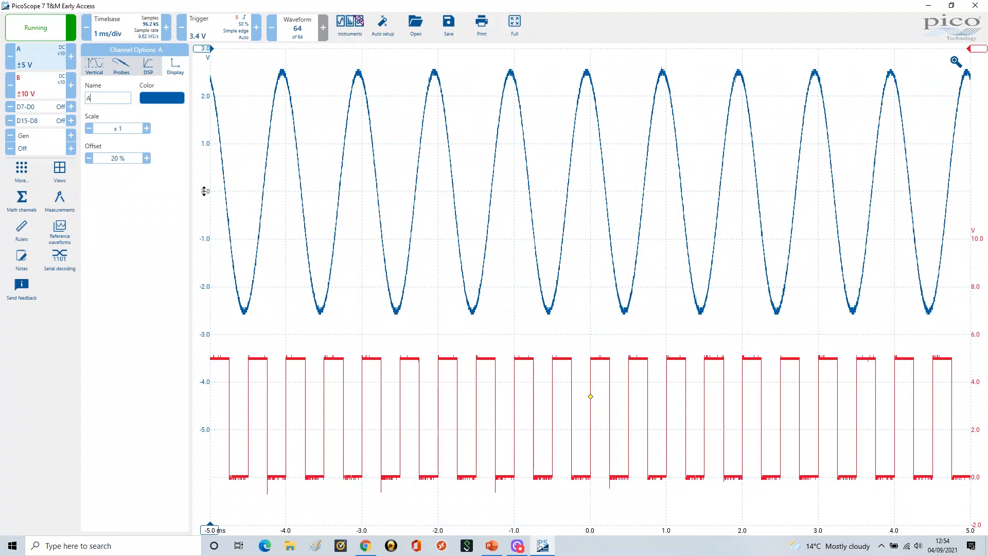
# Drag channel A's axis to shift its offset to 0 % and 30 % and back to 20 %, then try scale x2 before returning to x1
pyautogui.moveTo(203, 192); pyautogui.dragTo(201, 286)
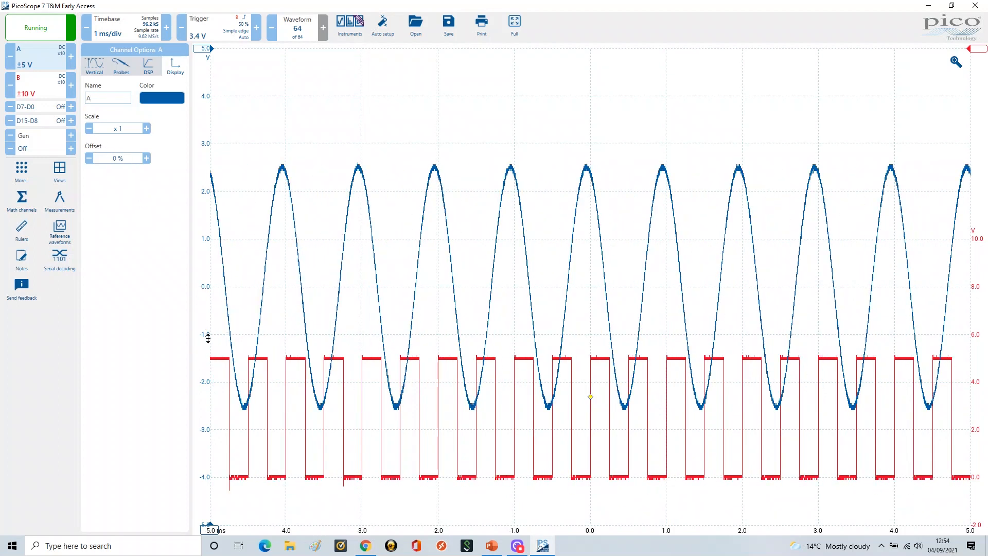
pyautogui.moveTo(206, 335); pyautogui.dragTo(200, 191)
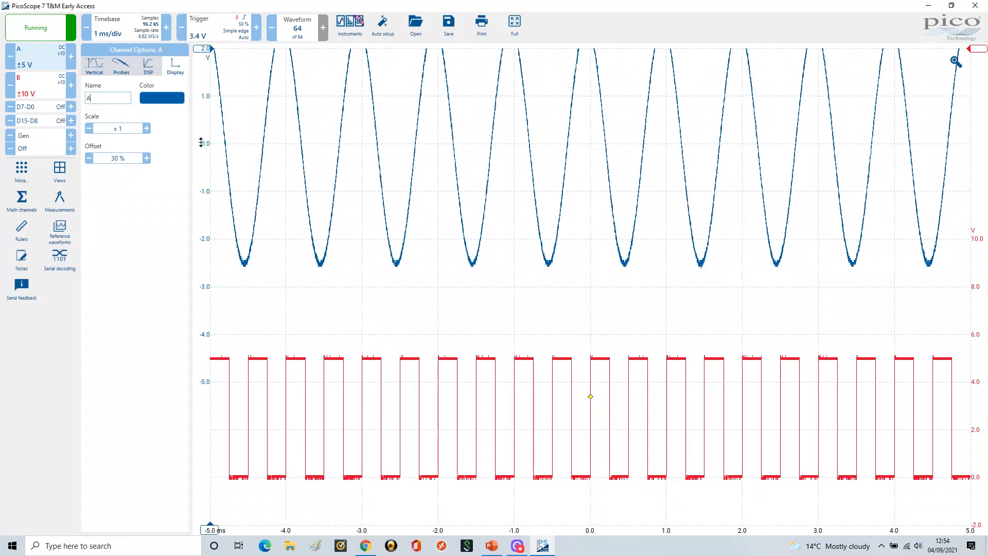
pyautogui.moveTo(198, 147)
pyautogui.mouseDown()
pyautogui.moveTo(210, 399)
pyautogui.moveTo(203, 143)
pyautogui.moveTo(200, 190)
pyautogui.mouseUp()
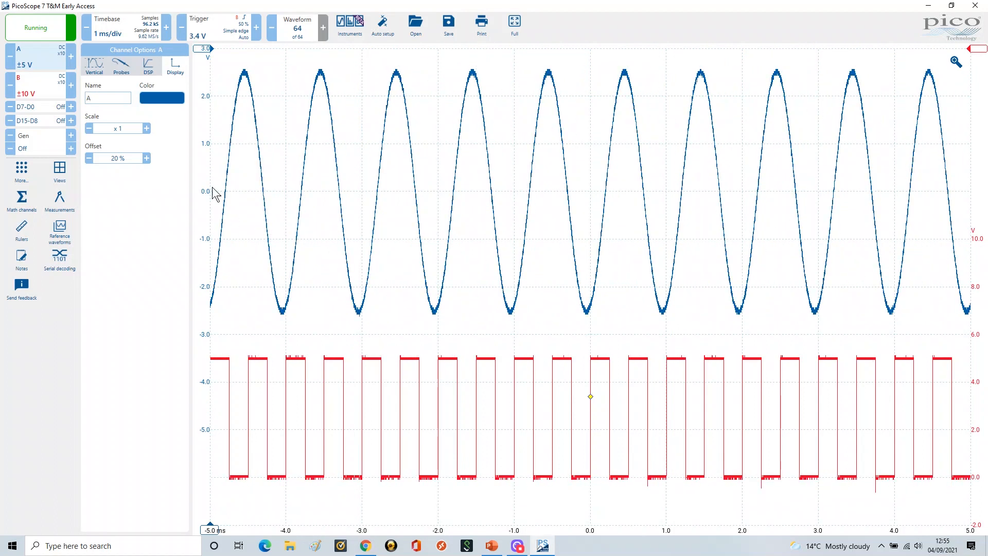
pyautogui.click(147, 128)
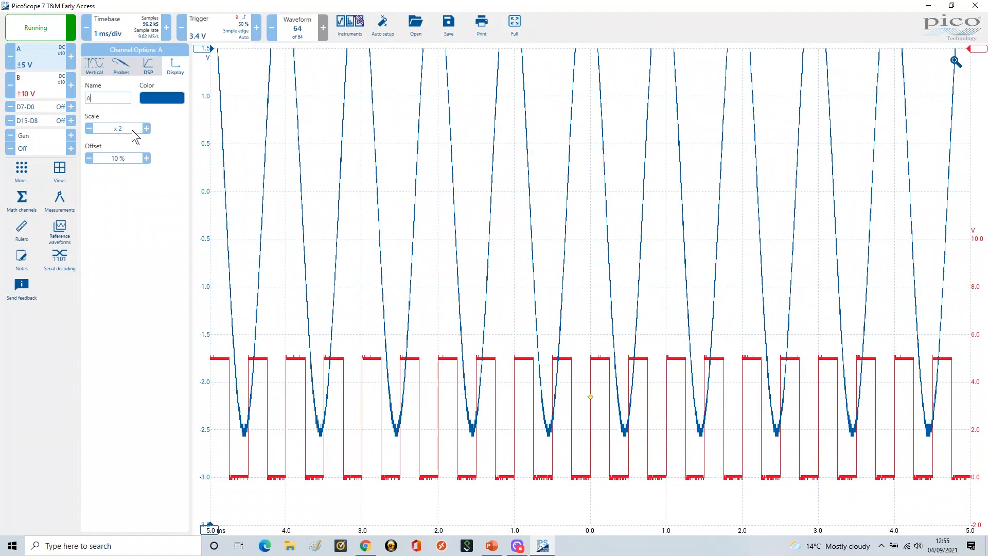
pyautogui.click(89, 128)
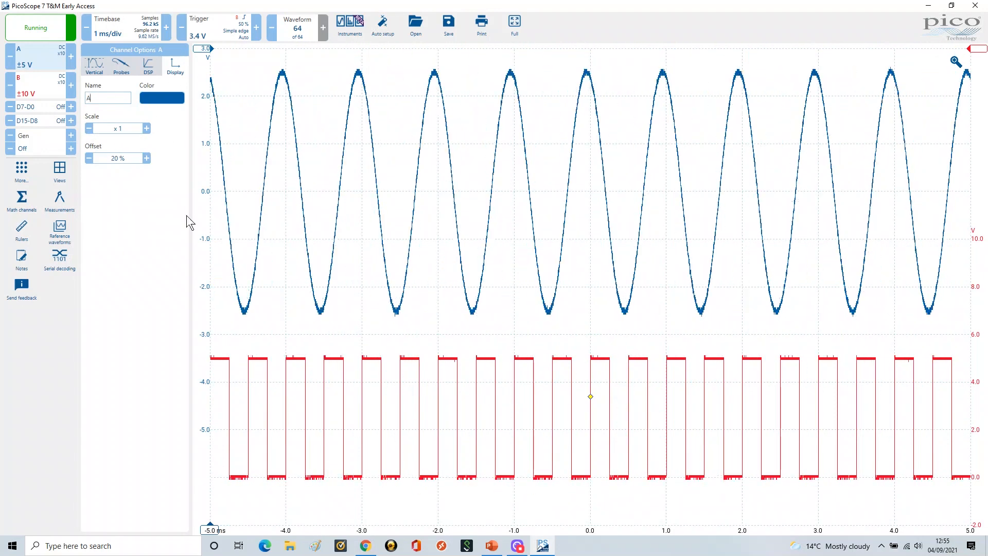